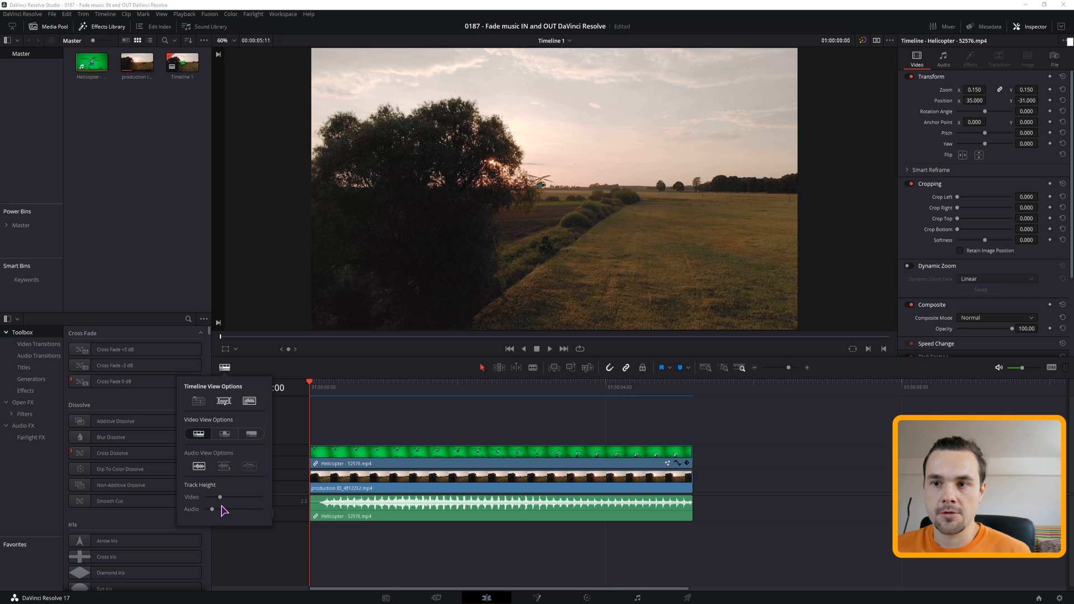
- Try the alternative audio waveform display styles on the timeline and return to the original full waveform view
{"action": "left_click", "coordinate": [249, 466]}
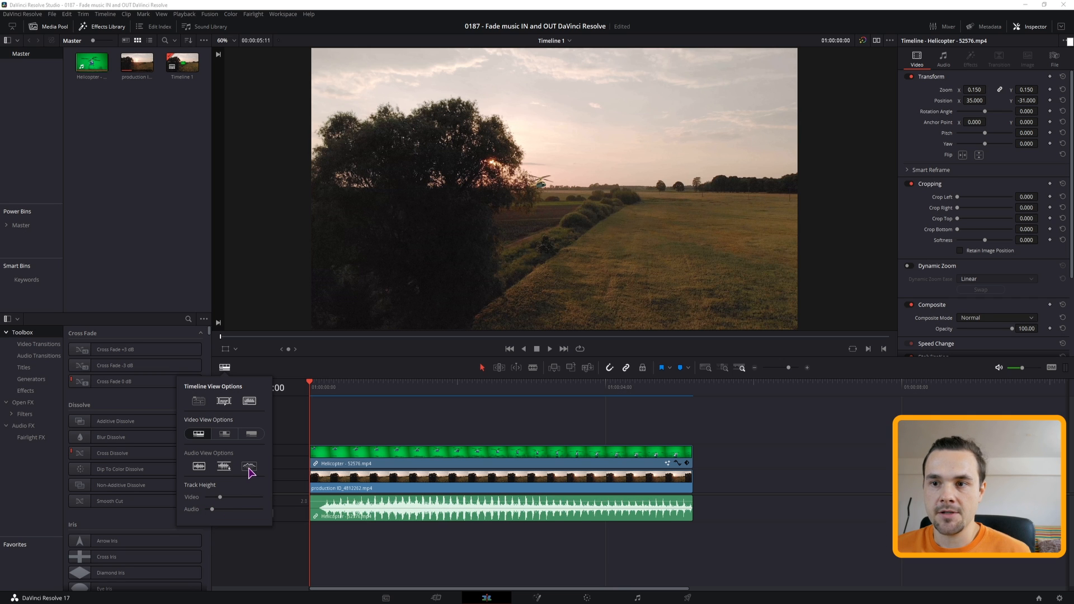
{"action": "left_click", "coordinate": [199, 466]}
{"action": "left_click", "coordinate": [223, 467]}
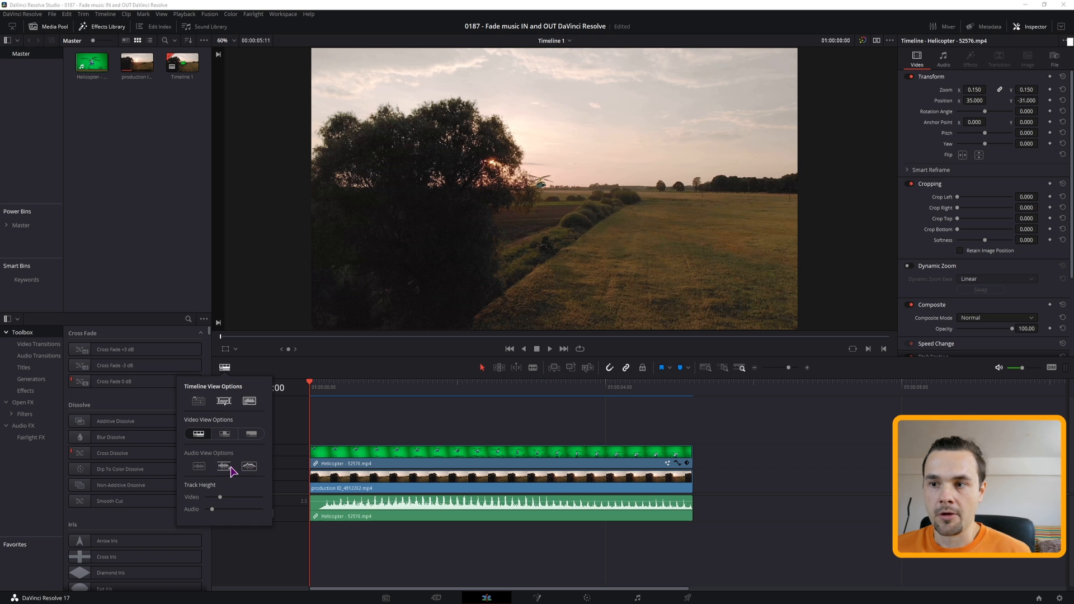
{"action": "left_click", "coordinate": [199, 468]}
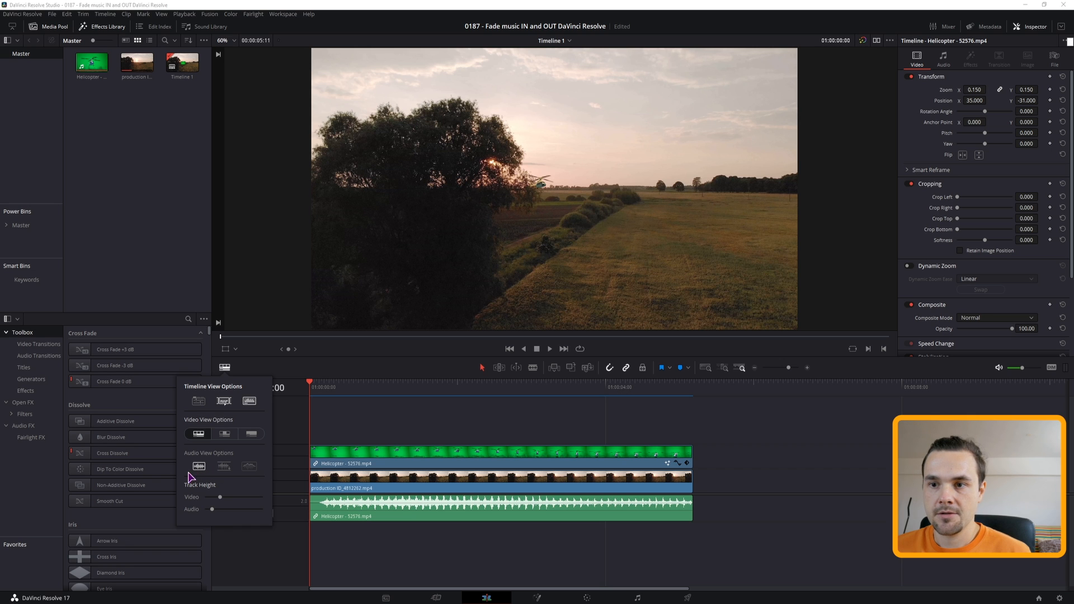
- Reduce the audio track height to its minimum in the timeline view options, and enlarge track Audio 1 until its waveform shows
{"action": "left_click_drag", "start_coordinate": [213, 509], "coordinate": [204, 510]}
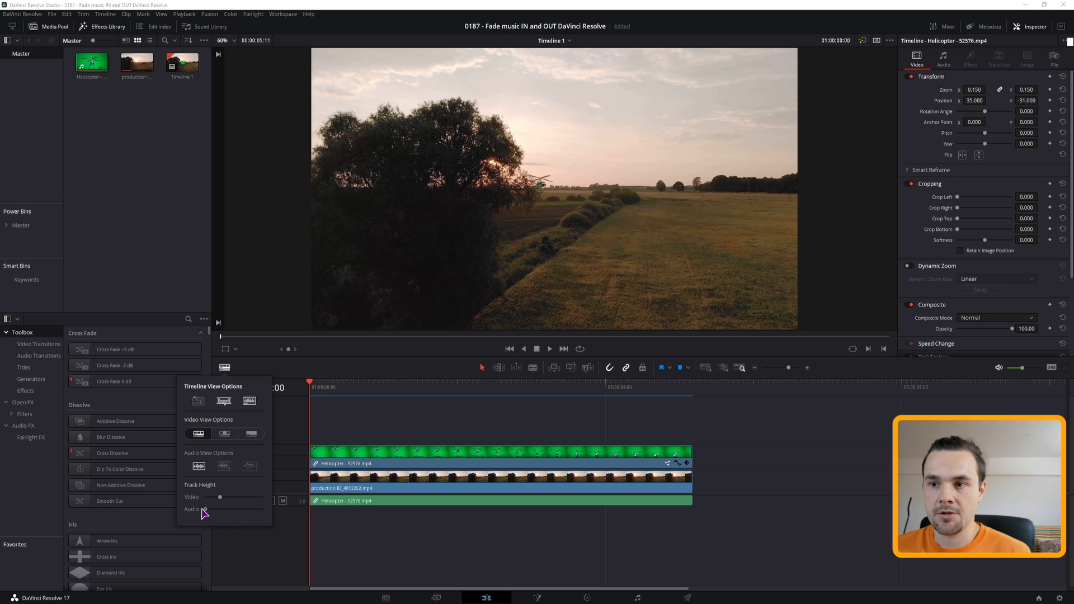
{"action": "left_click", "coordinate": [291, 432]}
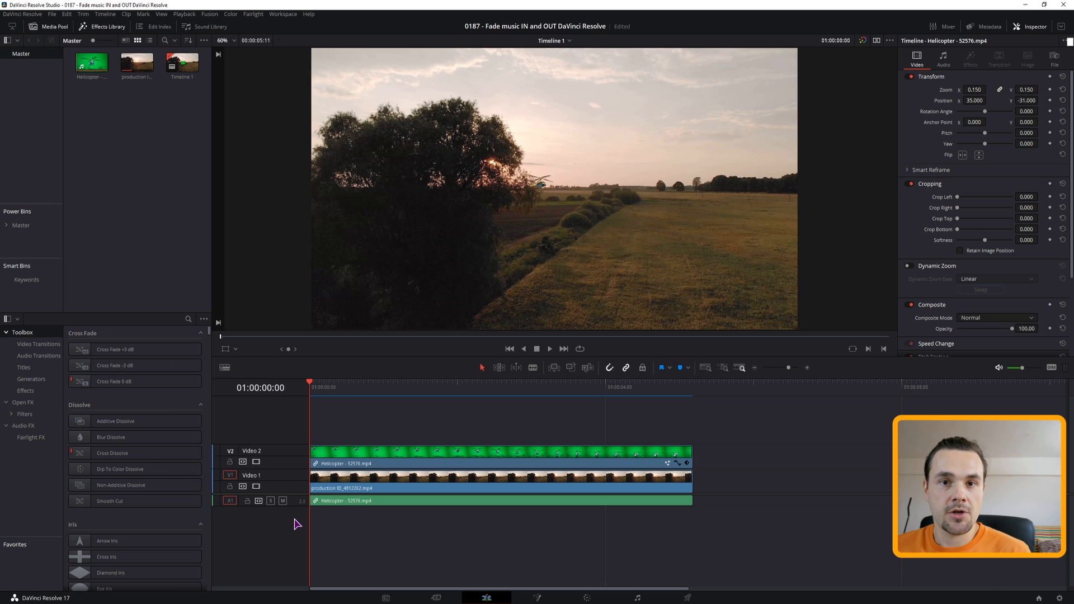
{"action": "left_click_drag", "start_coordinate": [299, 502], "coordinate": [296, 528]}
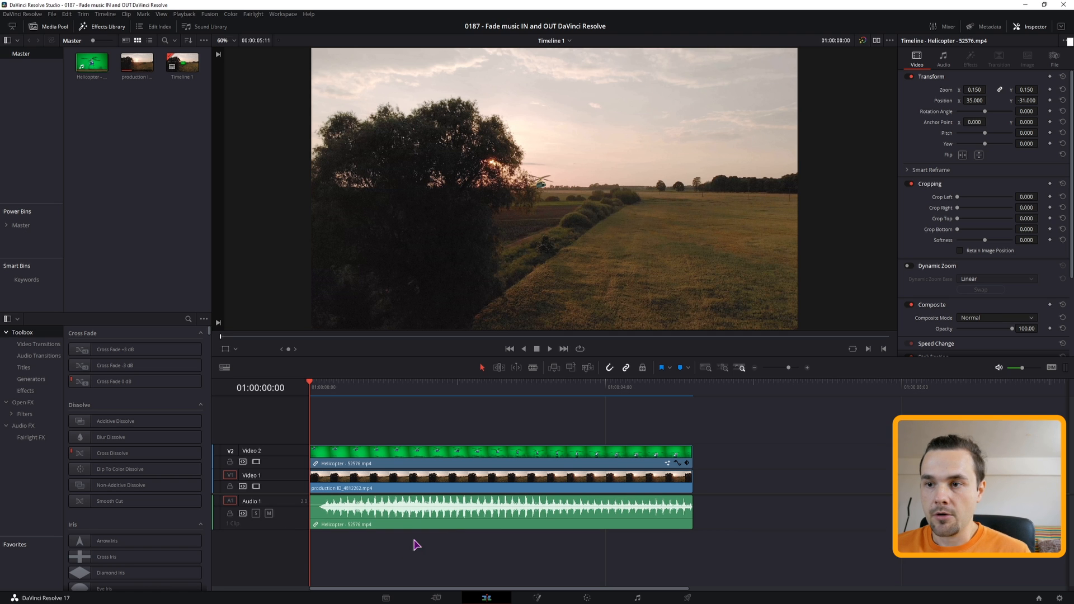
- Add a fade-out at the end and a fade-in at the start of the helicopter audio clip, and play the result
{"action": "mouse_move", "coordinate": [406, 524]}
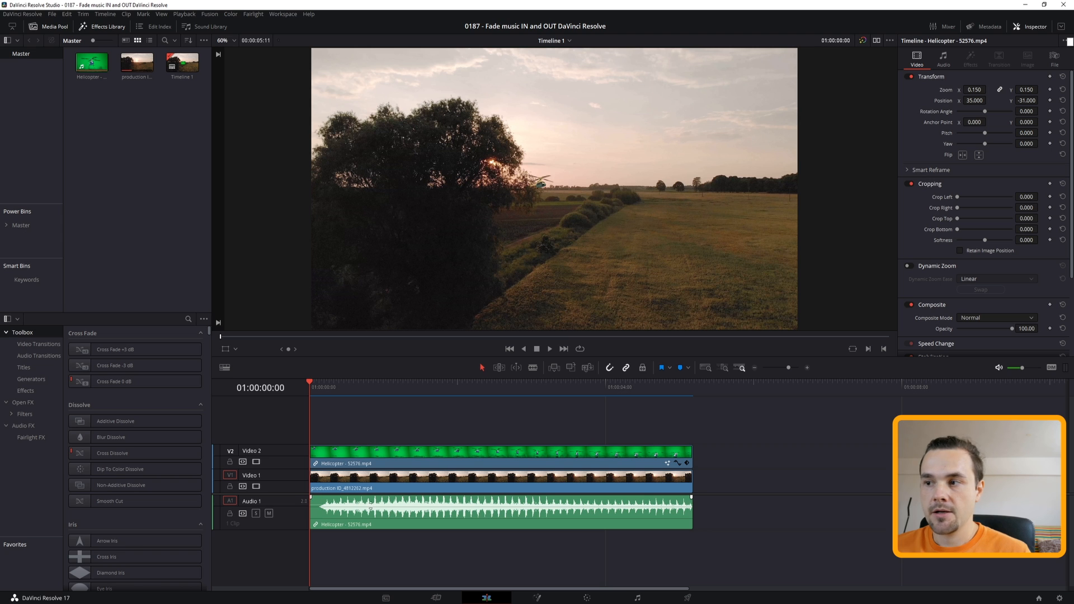
{"action": "left_click_drag", "start_coordinate": [692, 497], "coordinate": [574, 496]}
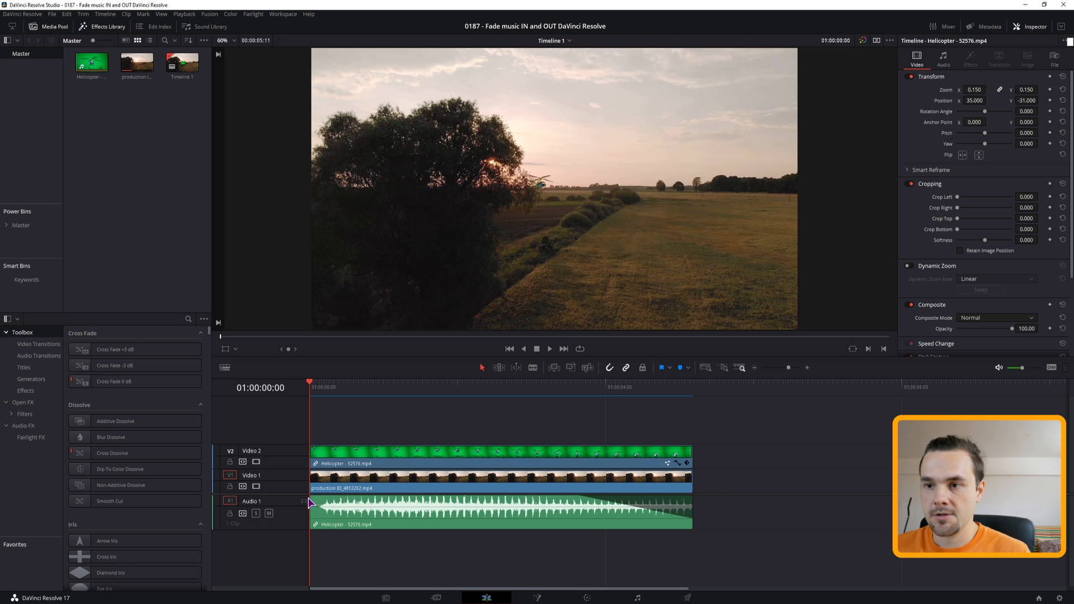
{"action": "left_click_drag", "start_coordinate": [308, 498], "coordinate": [458, 498]}
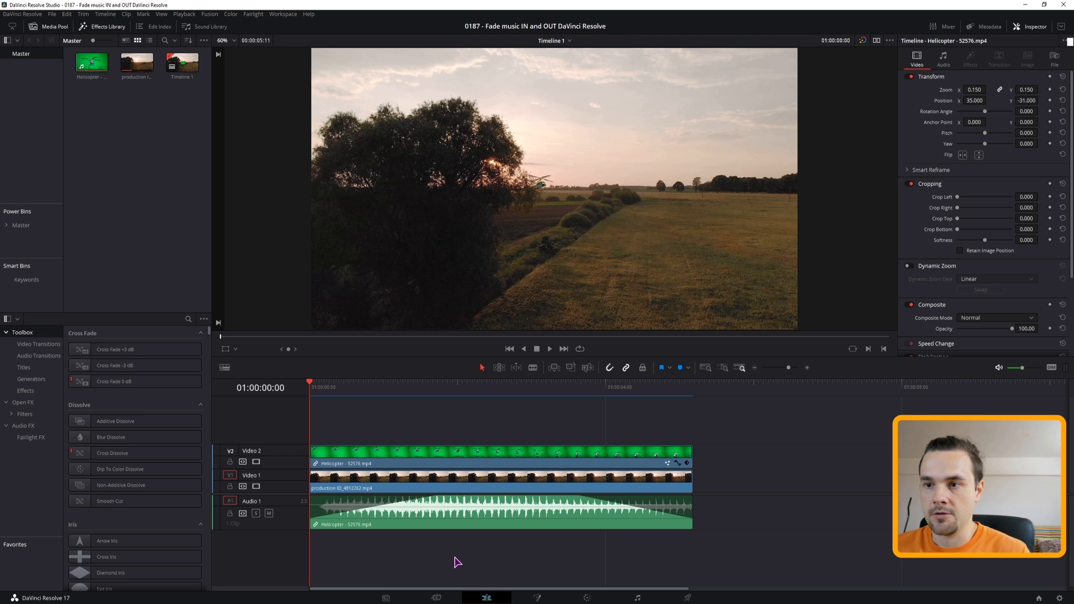
{"action": "key", "text": "space"}
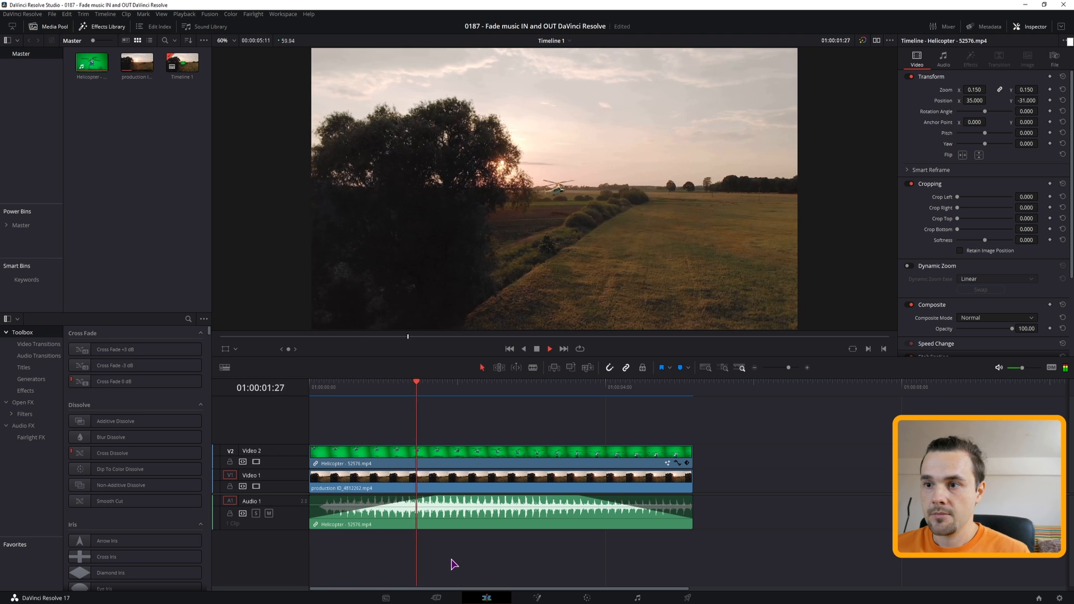
{"action": "key", "text": "space"}
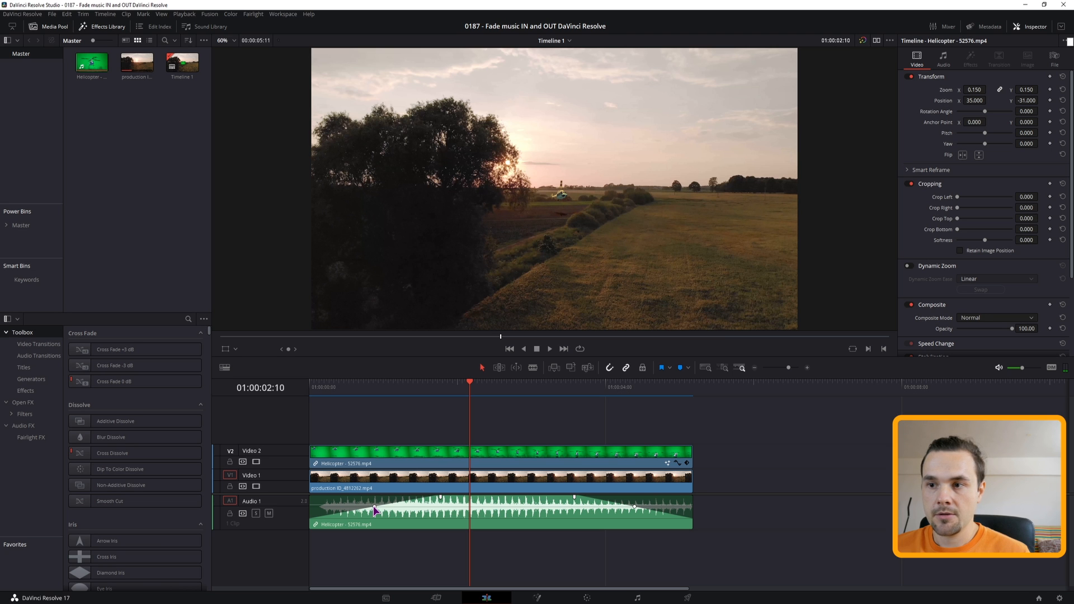
- Bend the fade-in and fade-out curves of the helicopter audio clip and play the changed fades
{"action": "left_click_drag", "start_coordinate": [376, 506], "coordinate": [393, 512]}
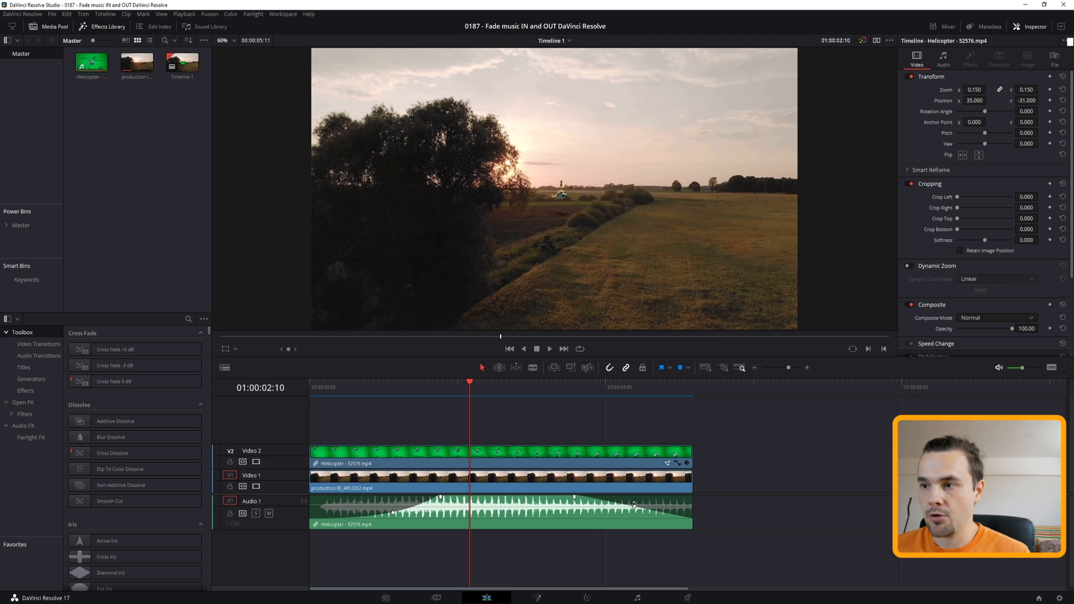
{"action": "left_click_drag", "start_coordinate": [634, 507], "coordinate": [638, 502]}
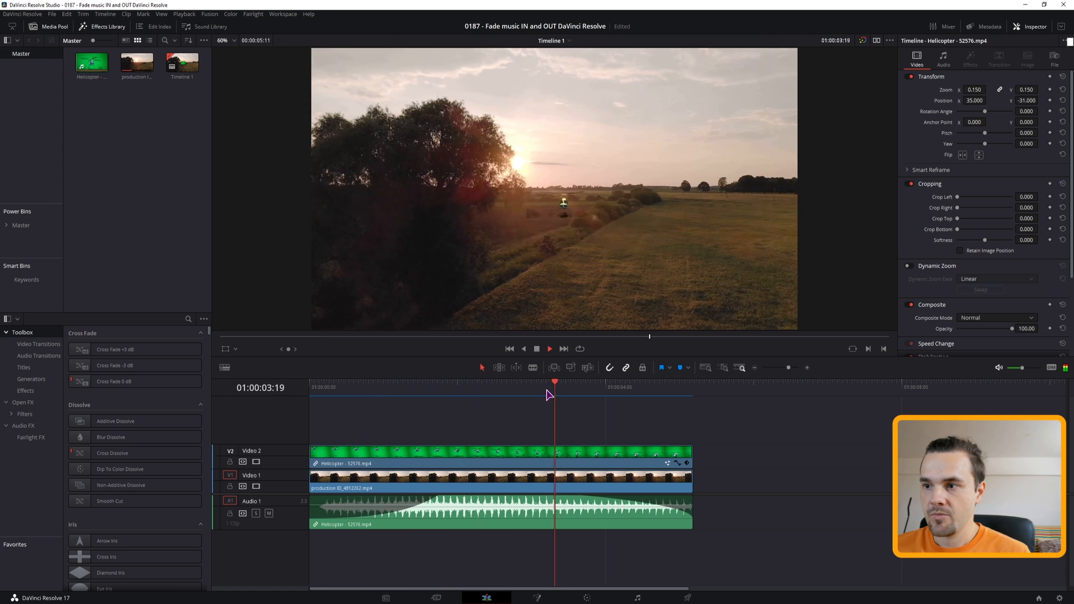
{"action": "key", "text": "space"}
- Undo the fade-in and fade-out on the helicopter audio clip
{"action": "left_click", "coordinate": [379, 514]}
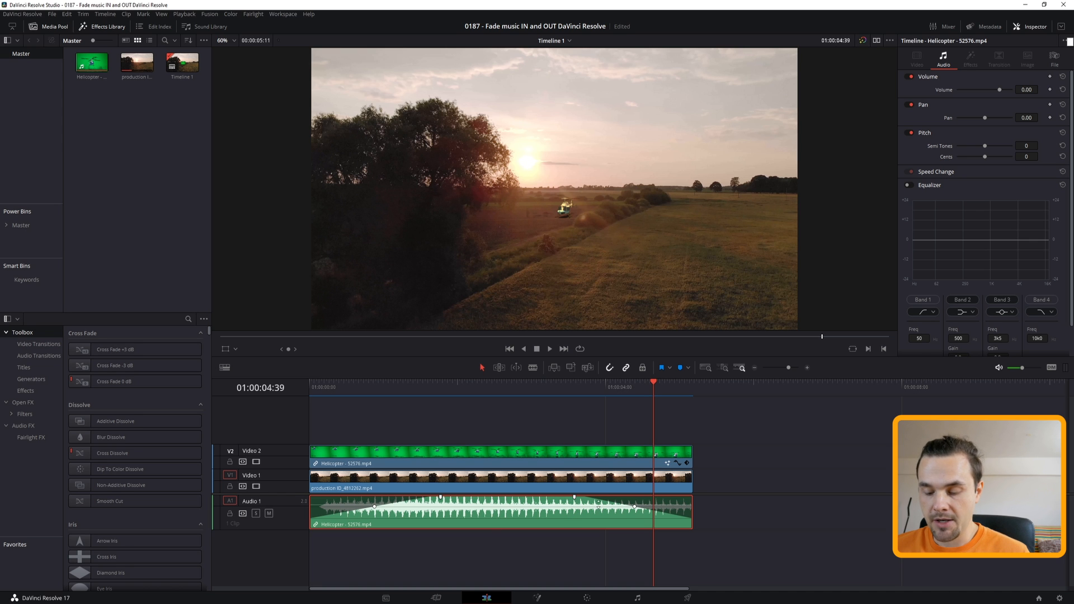
{"action": "key", "text": "ctrl+z"}
{"action": "key", "text": "ctrl+z"}
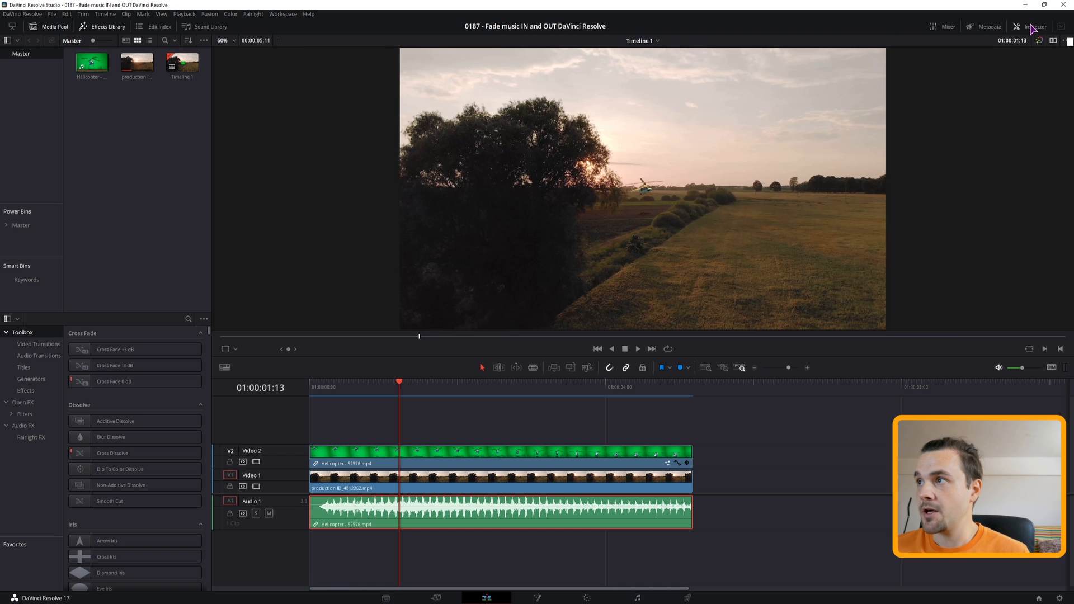
- Add a volume keyframe to the helicopter audio clip at 01:00:01:08 and move the playhead to 01:00:01:48
{"action": "mouse_move", "coordinate": [380, 392]}
{"action": "left_mouse_down"}
{"action": "mouse_move", "coordinate": [353, 389]}
{"action": "mouse_move", "coordinate": [403, 389]}
{"action": "mouse_move", "coordinate": [394, 392]}
{"action": "left_mouse_up"}
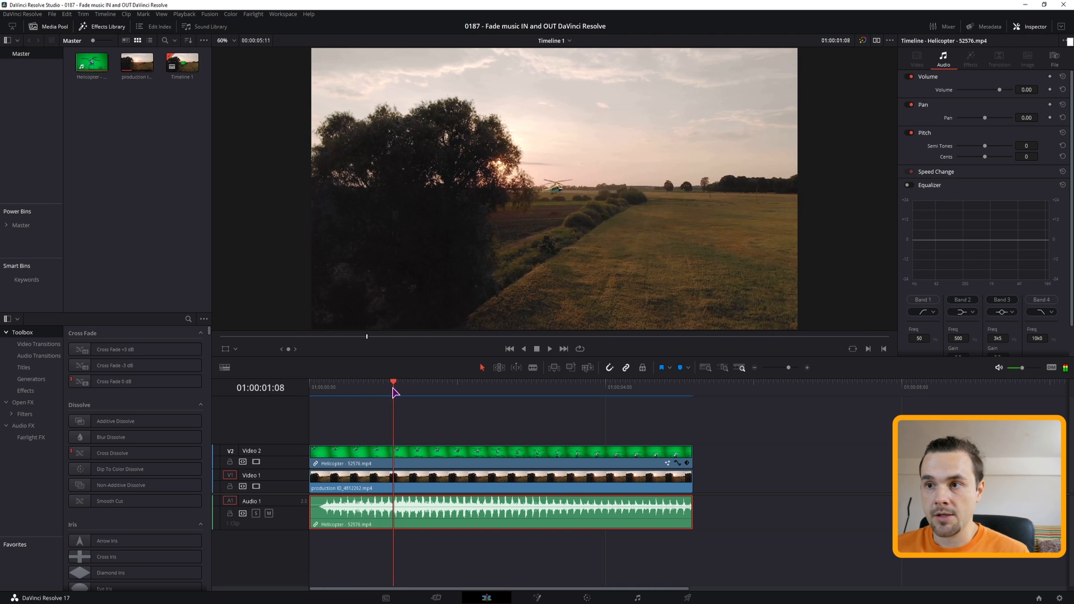
{"action": "left_click", "coordinate": [1050, 90]}
{"action": "left_click", "coordinate": [442, 391]}
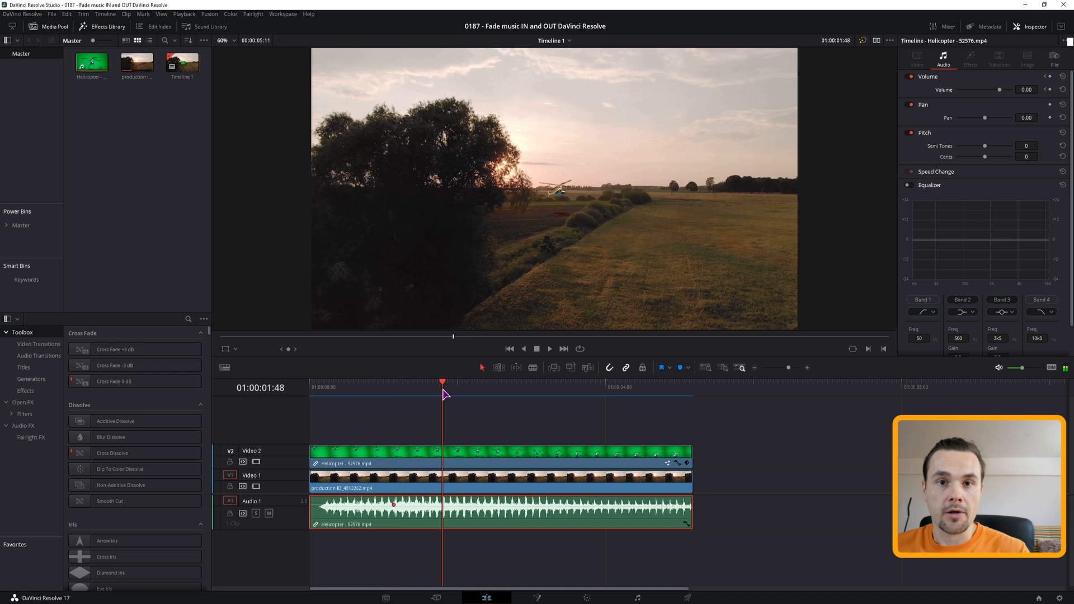
- Add two more volume keyframes on the volume line in the later half of the helicopter audio clip
{"action": "left_click", "coordinate": [501, 563]}
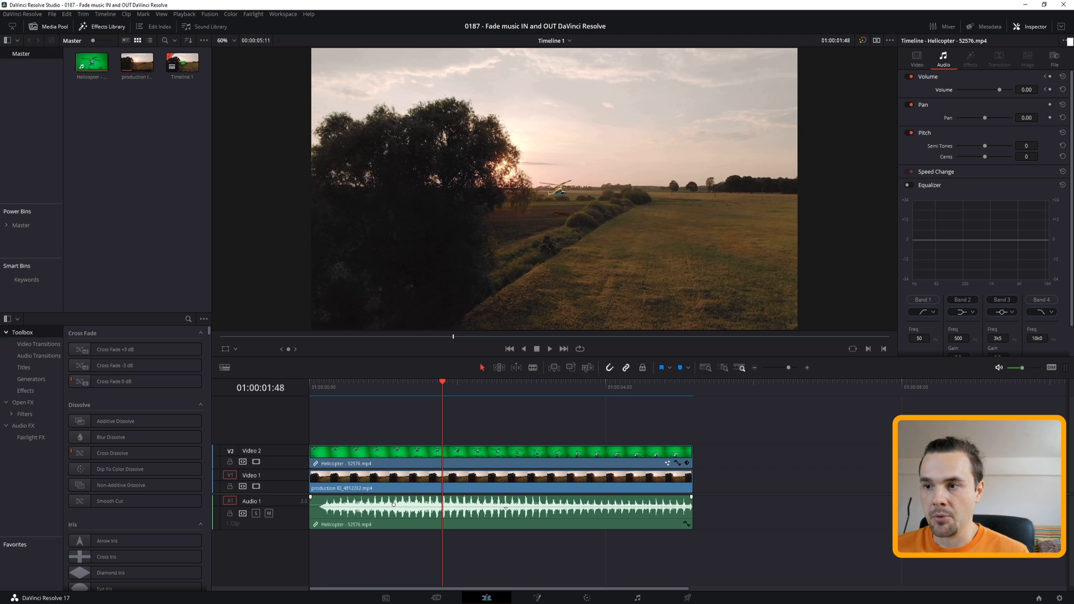
{"action": "left_click_drag", "start_coordinate": [440, 390], "coordinate": [393, 389]}
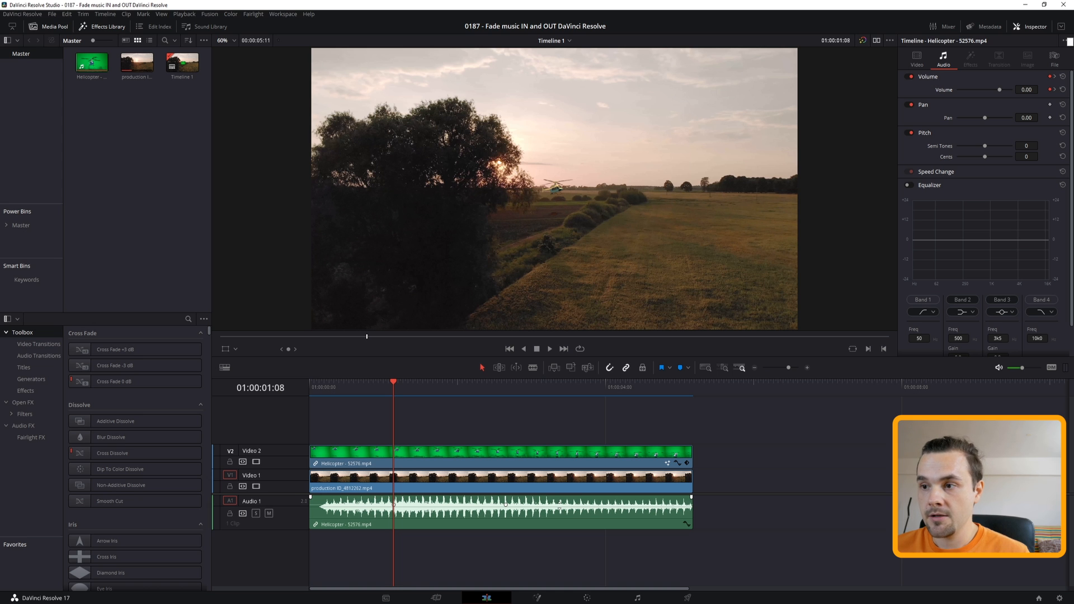
{"action": "left_click_drag", "start_coordinate": [607, 506], "coordinate": [610, 503]}
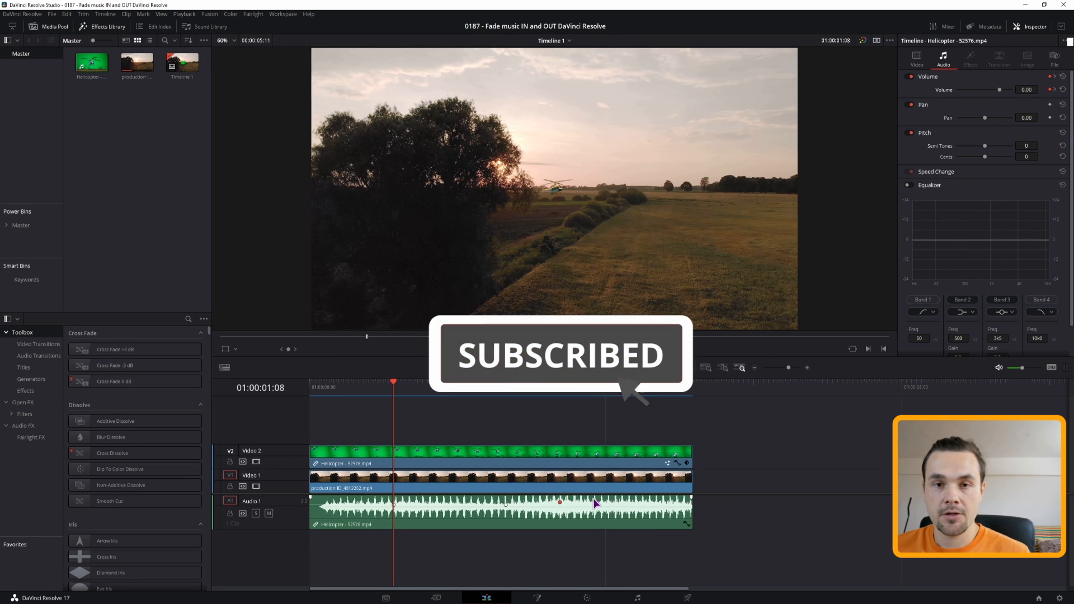
- Open the volume keyframe curve editor of the helicopter audio clip and bring the whole graph into view
{"action": "left_click", "coordinate": [686, 526]}
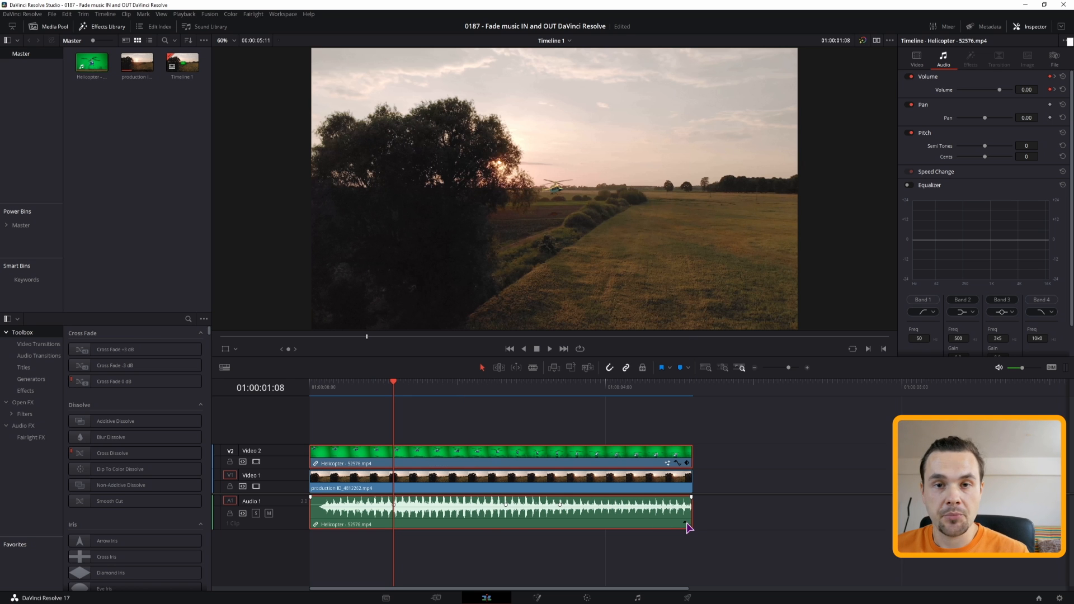
{"action": "left_click", "coordinate": [686, 524]}
{"action": "scroll", "coordinate": [526, 545], "scroll_direction": "down", "scroll_amount": 2}
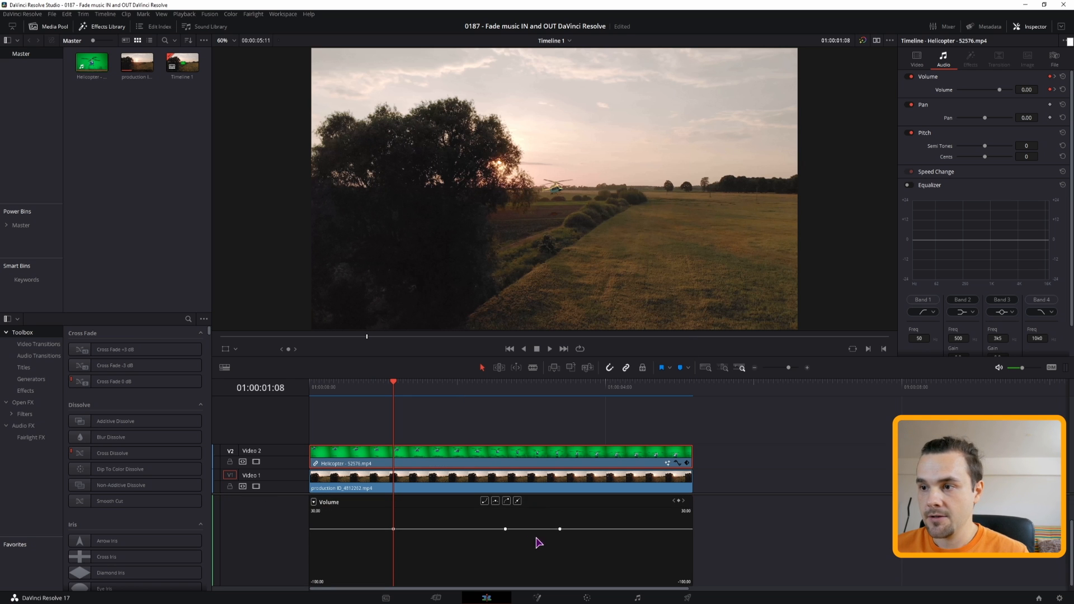
- Move the last volume keyframe to the end of the clip and lower it to near -100 to create a fade-out
{"action": "mouse_move", "coordinate": [574, 538]}
{"action": "left_mouse_down"}
{"action": "mouse_move", "coordinate": [544, 559]}
{"action": "mouse_move", "coordinate": [496, 557]}
{"action": "left_mouse_up"}
{"action": "scroll", "coordinate": [559, 551], "scroll_direction": "down", "scroll_amount": 1}
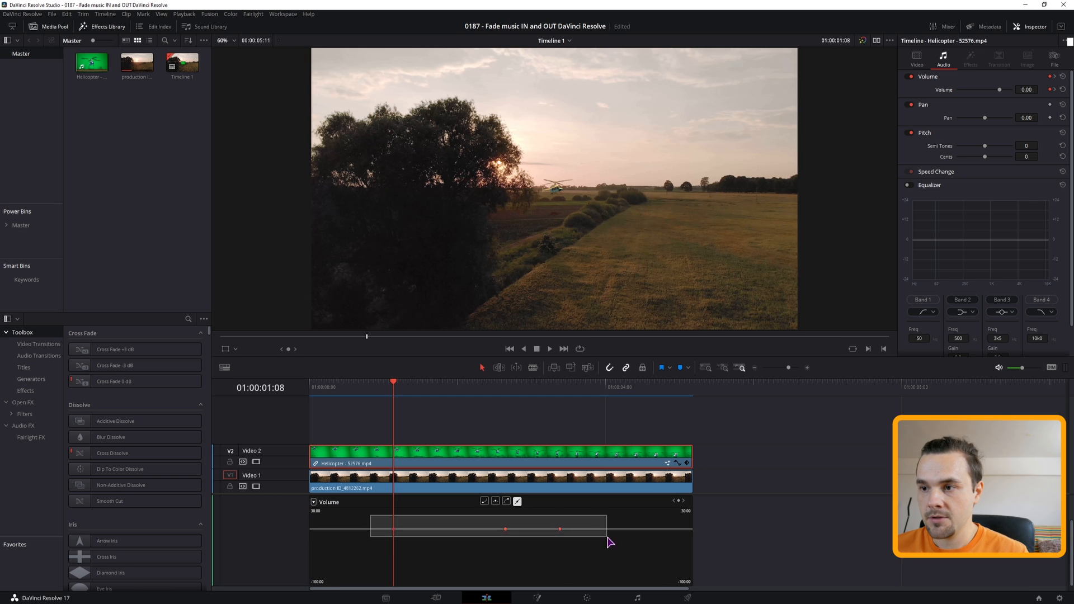
{"action": "left_click", "coordinate": [560, 529]}
{"action": "left_click_drag", "start_coordinate": [560, 529], "coordinate": [692, 579]}
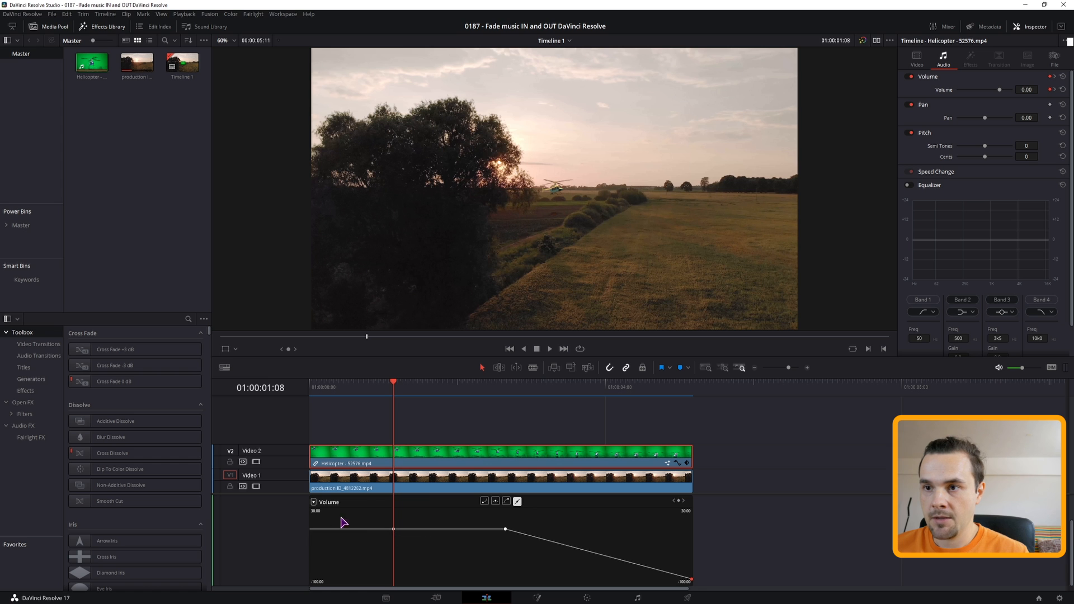
- Add a volume keyframe near 01:00:00:31 and lower the second keyframe to near -100 to form a volume dip
{"action": "left_click_drag", "start_coordinate": [335, 385], "coordinate": [348, 385]}
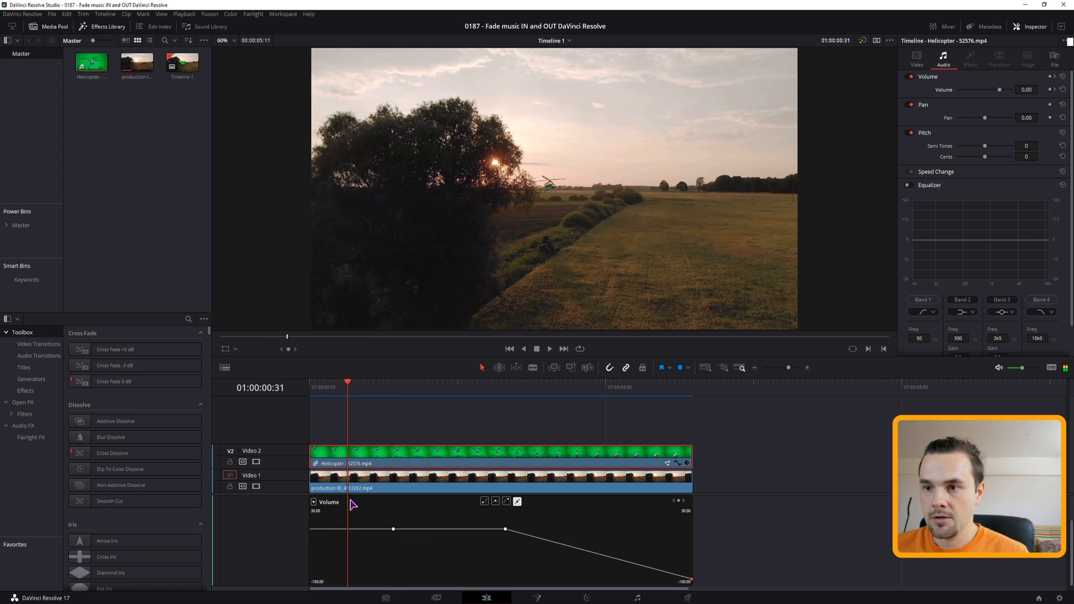
{"action": "left_click", "coordinate": [344, 529], "text": "alt"}
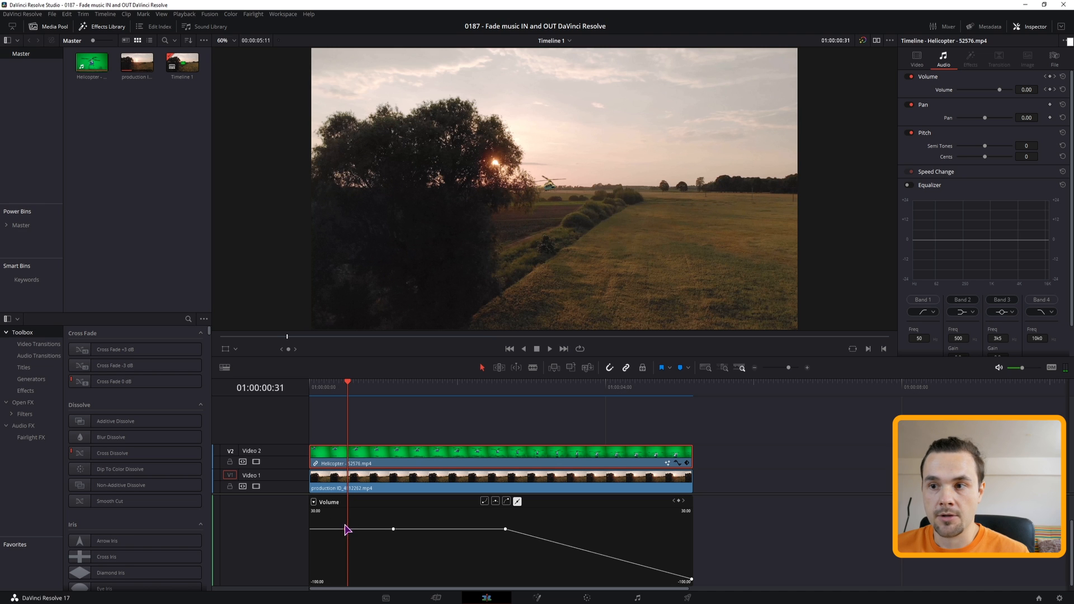
{"action": "left_click", "coordinate": [392, 529], "text": "alt"}
{"action": "left_click_drag", "start_coordinate": [392, 529], "coordinate": [394, 580]}
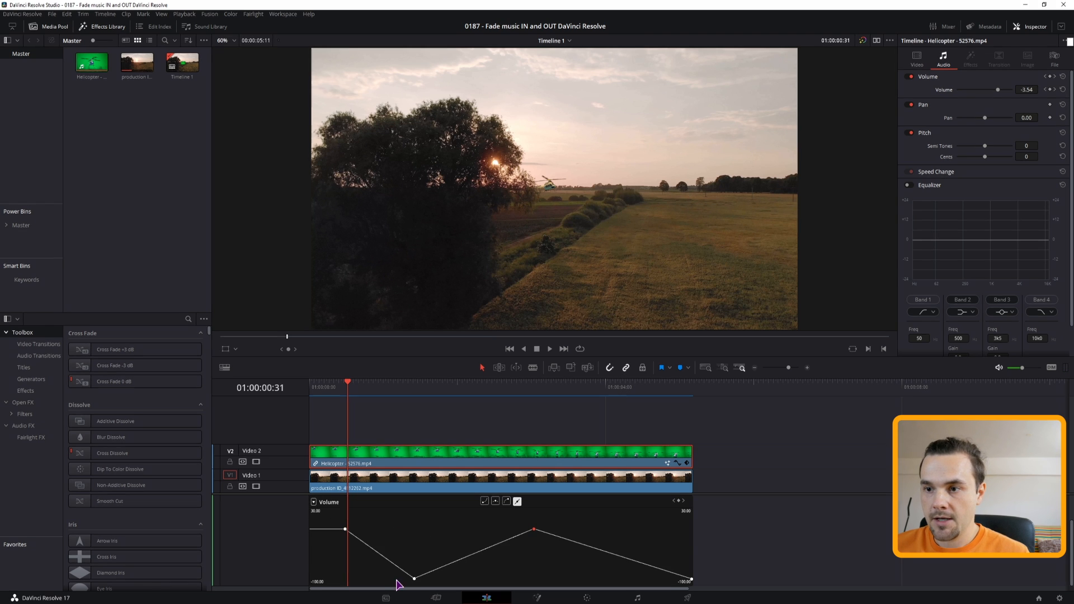
- Smooth the volume curve at the two middle keyframes, and ease it at the last and first keyframes
{"action": "left_click_drag", "start_coordinate": [397, 584], "coordinate": [575, 519]}
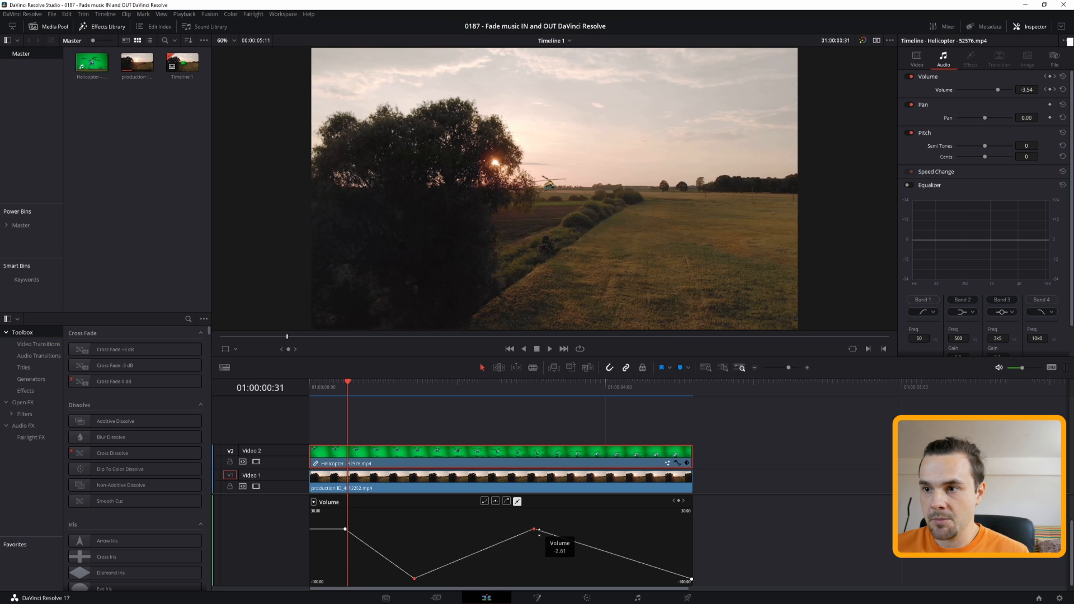
{"action": "left_click", "coordinate": [495, 502]}
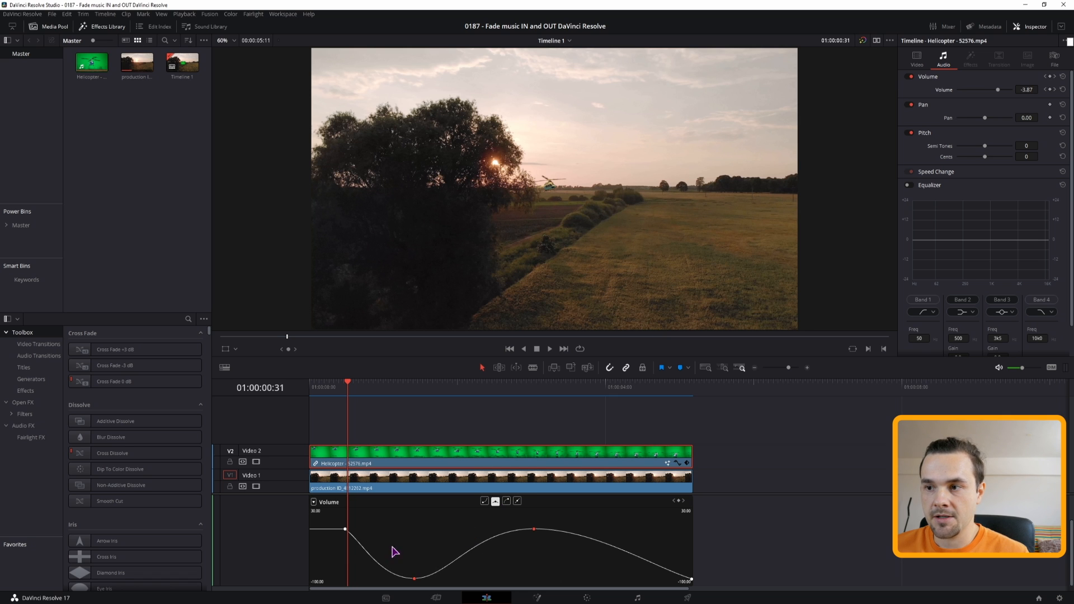
{"action": "left_click_drag", "start_coordinate": [715, 558], "coordinate": [664, 591]}
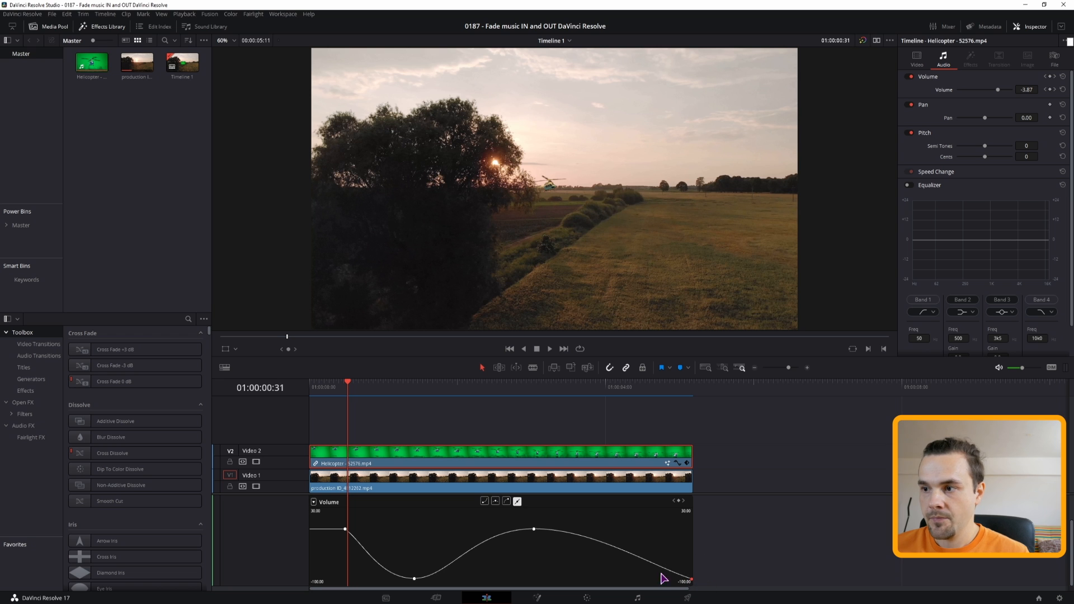
{"action": "left_click", "coordinate": [507, 502]}
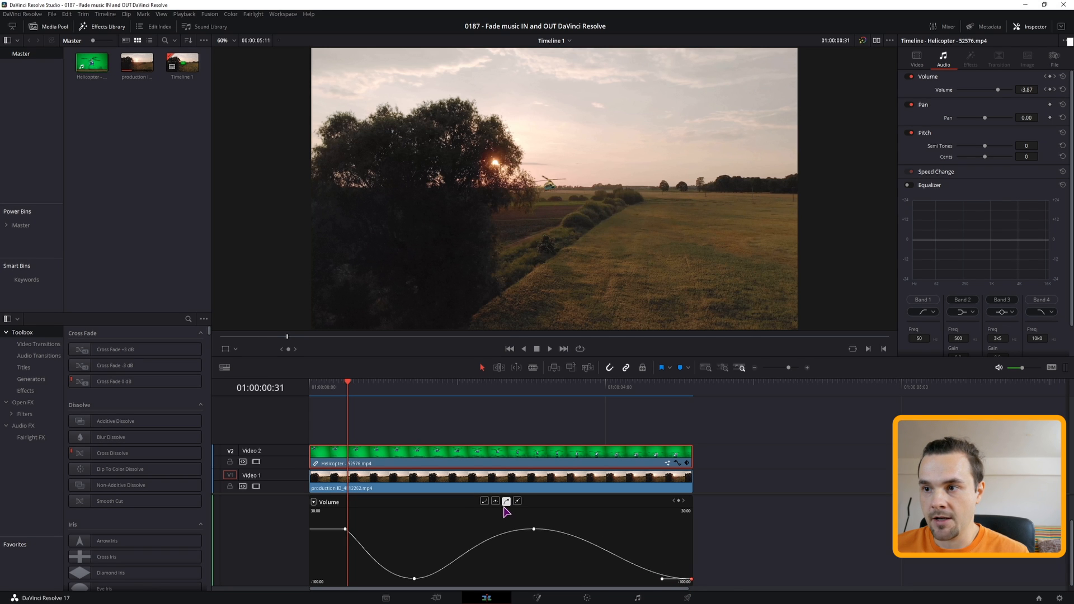
{"action": "left_click", "coordinate": [345, 529]}
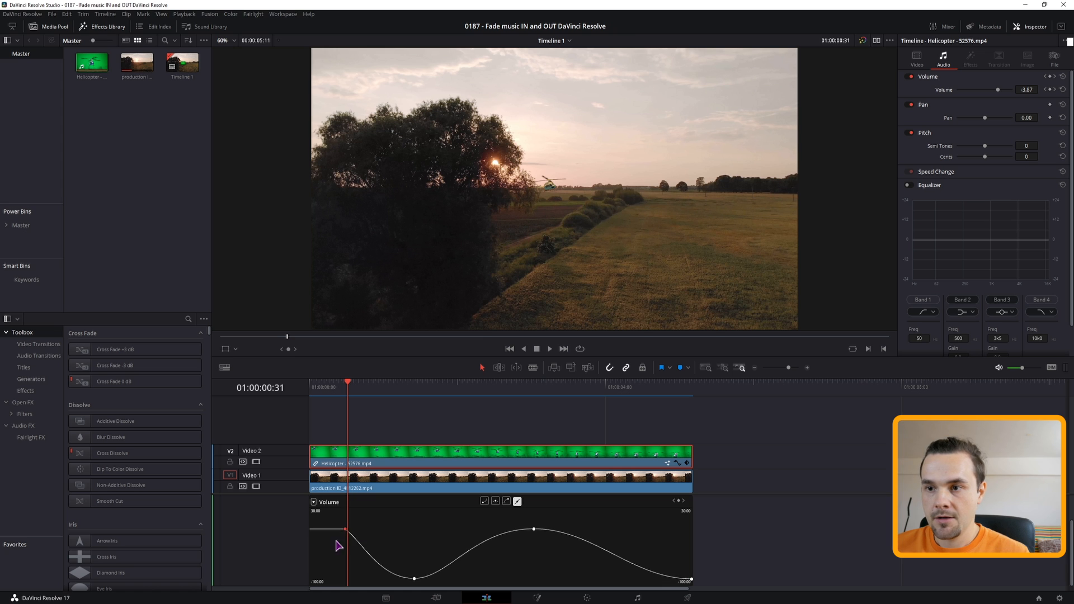
{"action": "left_click", "coordinate": [495, 501]}
- Play the timeline from the start to hear the volume changes, and close the audio clip's volume curve editor
{"action": "key", "text": "Home"}
{"action": "key", "text": "space"}
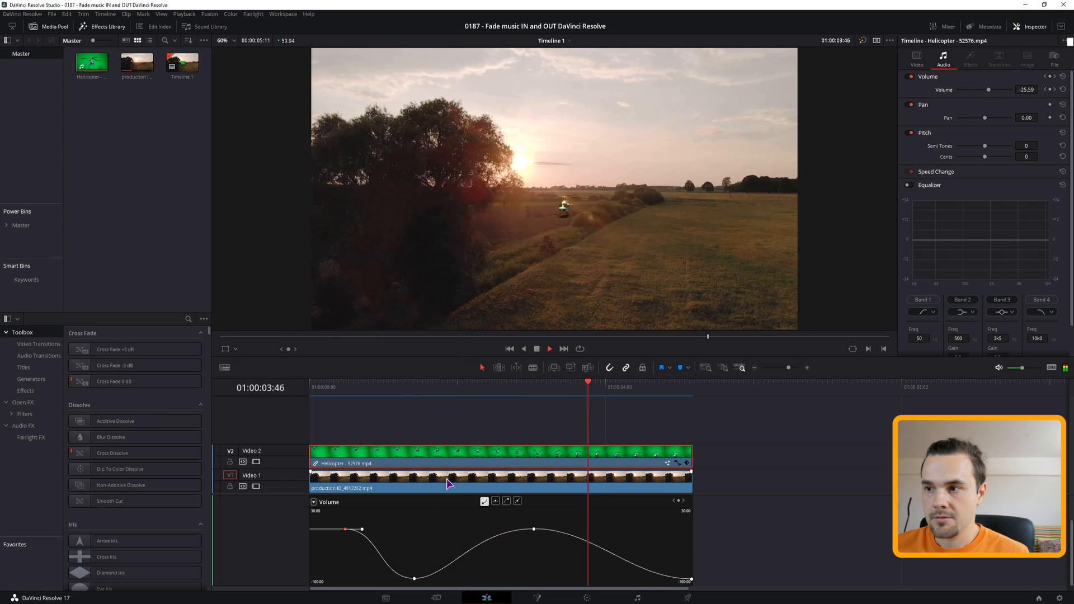
{"action": "key", "text": "space"}
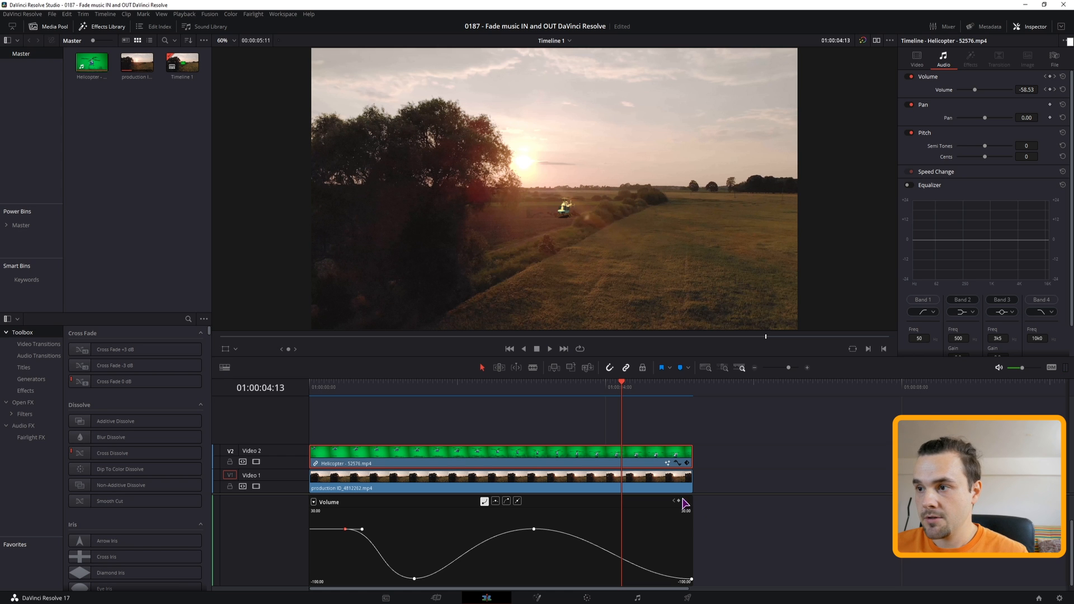
{"action": "scroll", "coordinate": [682, 511], "scroll_direction": "up", "scroll_amount": 2}
{"action": "left_click", "coordinate": [688, 524]}
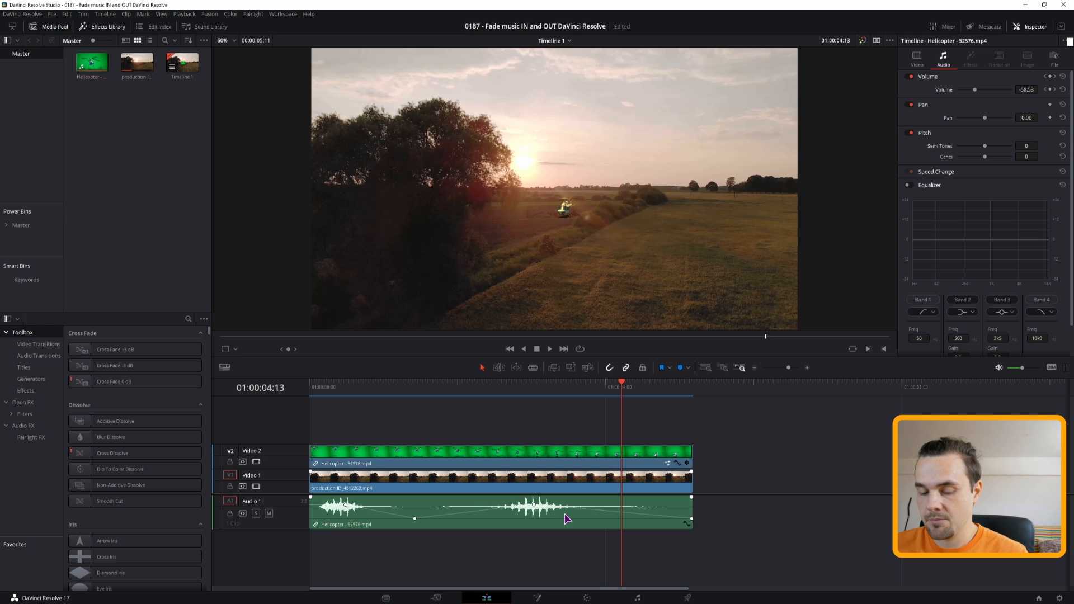
- Undo the volume keyframe changes on the audio clip and split it at 01:00:02:16
{"action": "key", "text": "ctrl+z"}
{"action": "key", "text": "ctrl+z"}
{"action": "key", "text": "ctrl+z"}
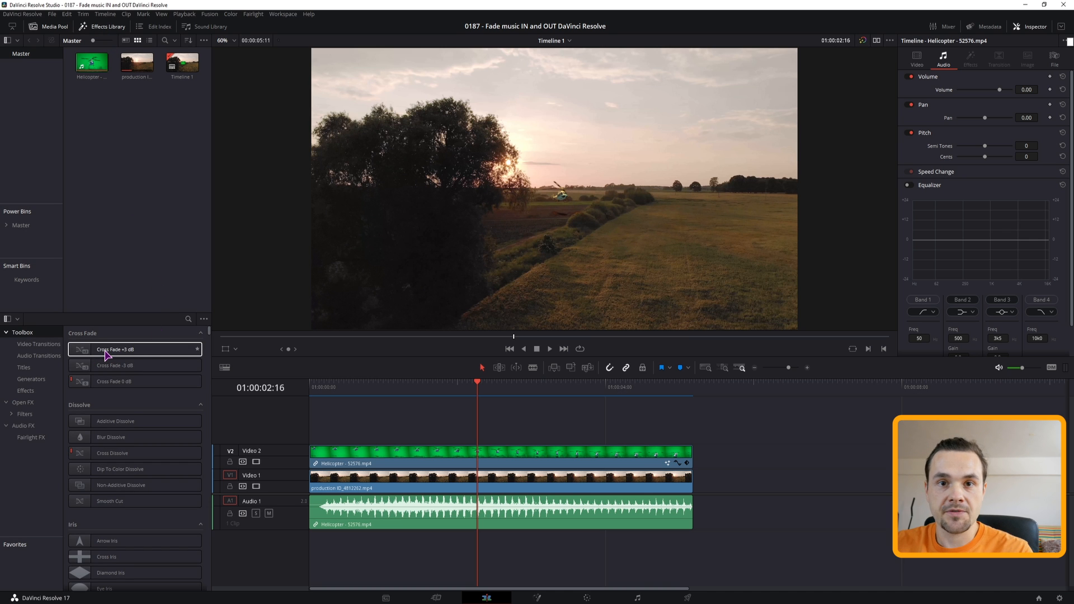
{"action": "left_click", "coordinate": [499, 516]}
{"action": "key", "text": "ctrl+b"}
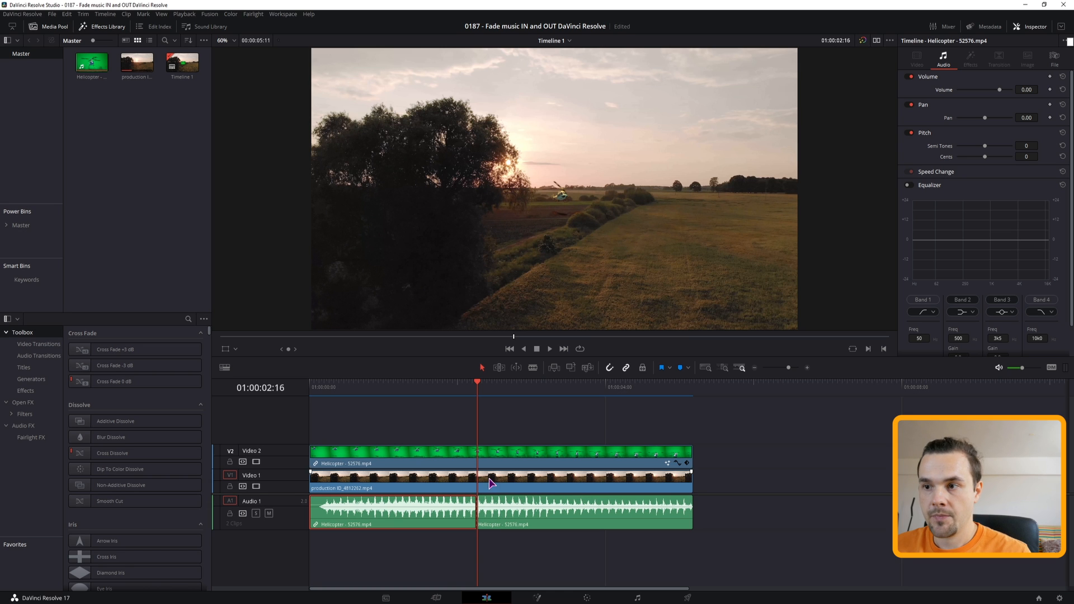
- Apply Cross Fade +3 dB at the audio cut, Cross Fade -3 dB at the first clip's start and Cross Fade 0 dB at the last clip's end
{"action": "left_click_drag", "start_coordinate": [139, 349], "coordinate": [480, 518]}
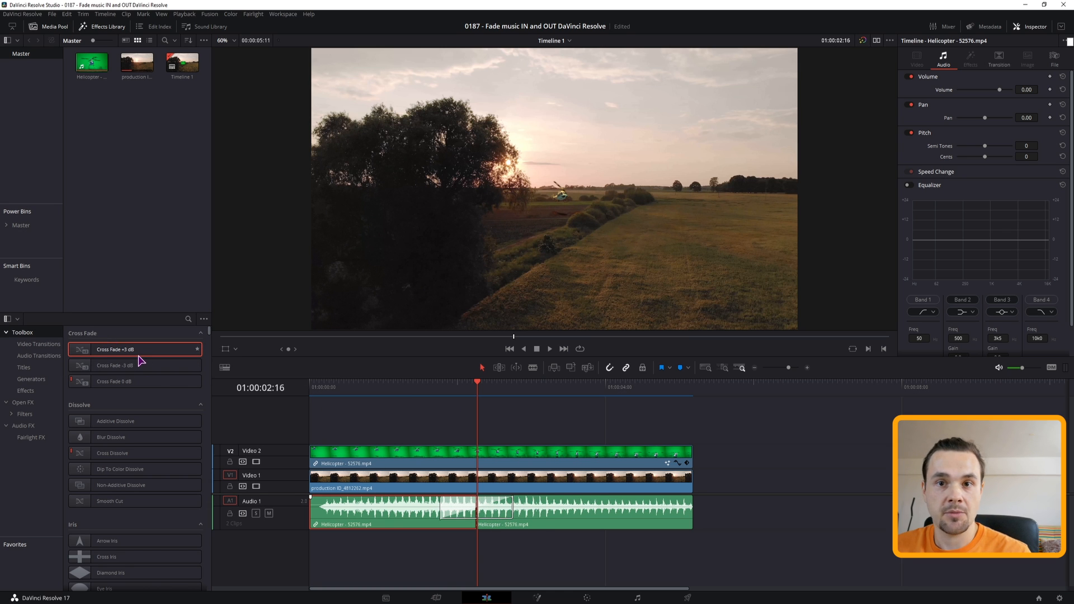
{"action": "left_click_drag", "start_coordinate": [118, 370], "coordinate": [279, 501]}
{"action": "left_click_drag", "start_coordinate": [108, 385], "coordinate": [680, 508]}
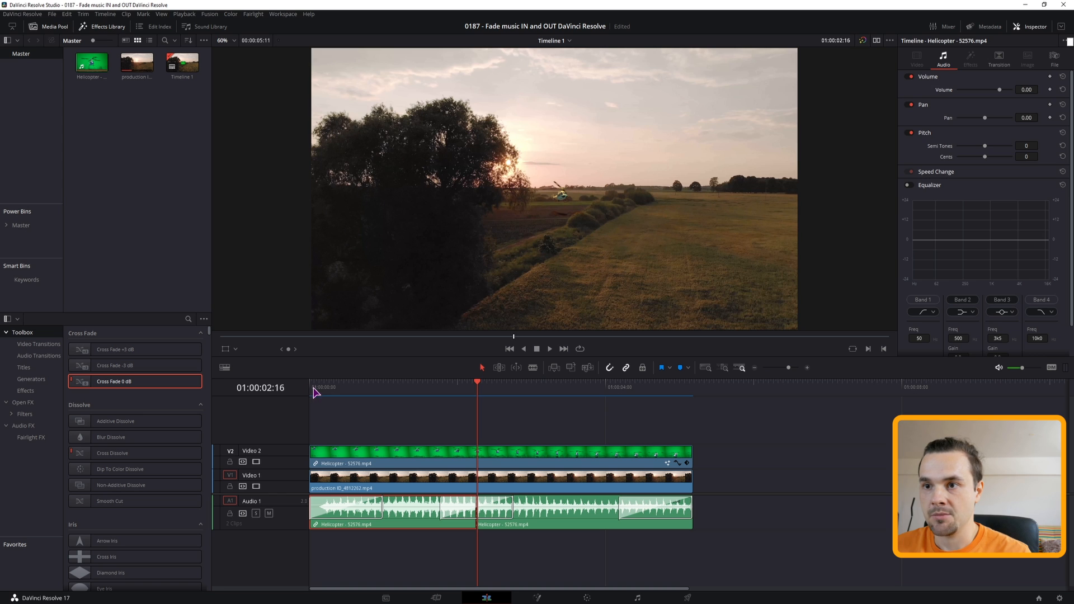
- Inspect the settings of each audio cross fade and play the timeline from the start to hear them
{"action": "key", "text": "Home"}
{"action": "left_click", "coordinate": [363, 512]}
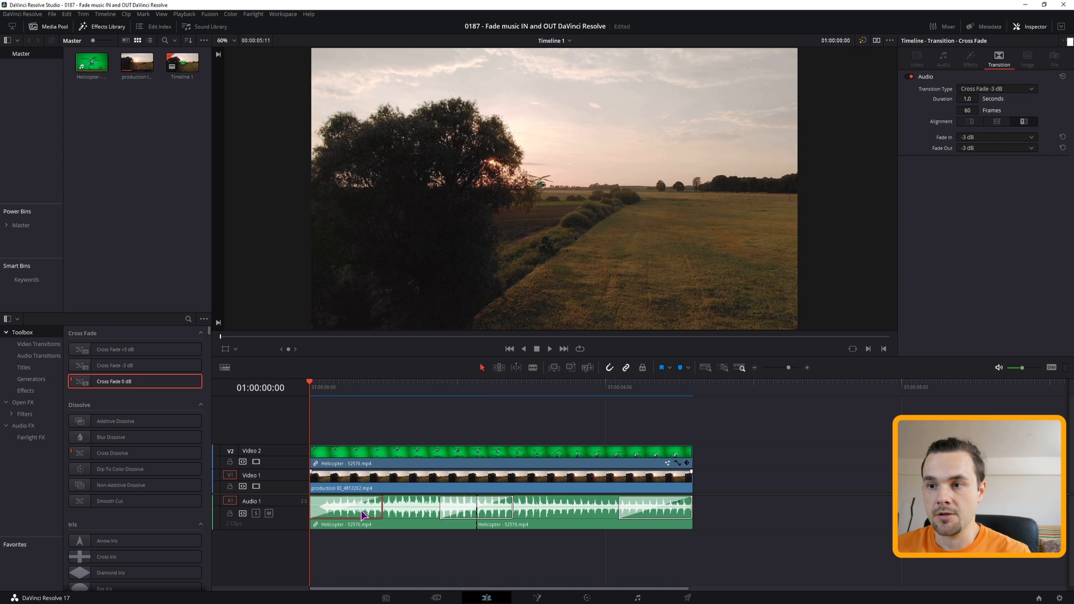
{"action": "left_click", "coordinate": [499, 509]}
{"action": "left_click", "coordinate": [648, 506]}
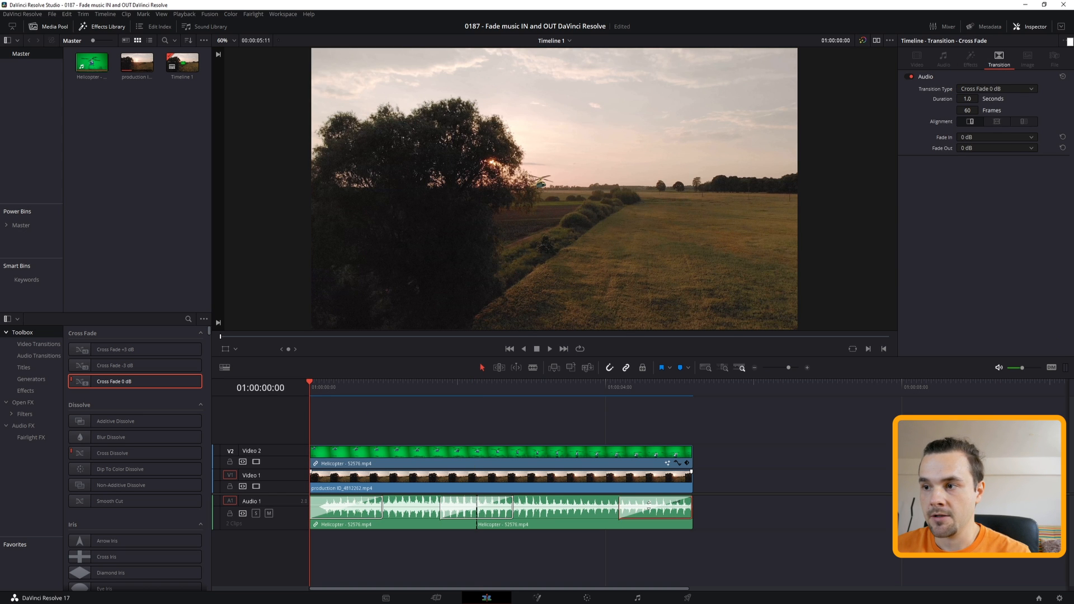
{"action": "key", "text": "space"}
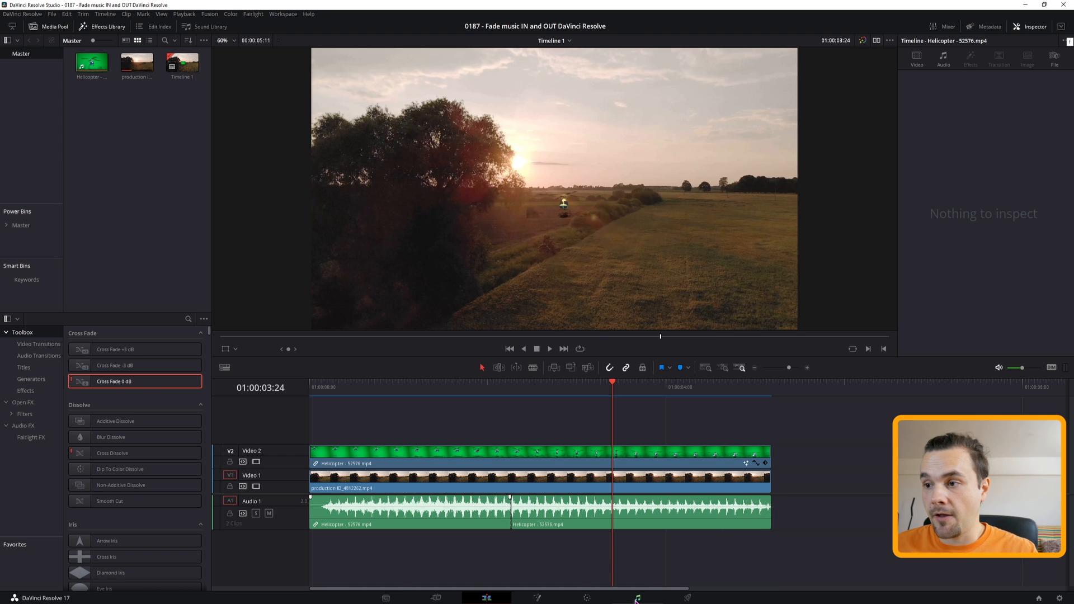
- On the Fairlight page, add a short fade-in at the second audio clip's start and a longer fade-out at its end
{"action": "left_click", "coordinate": [637, 598]}
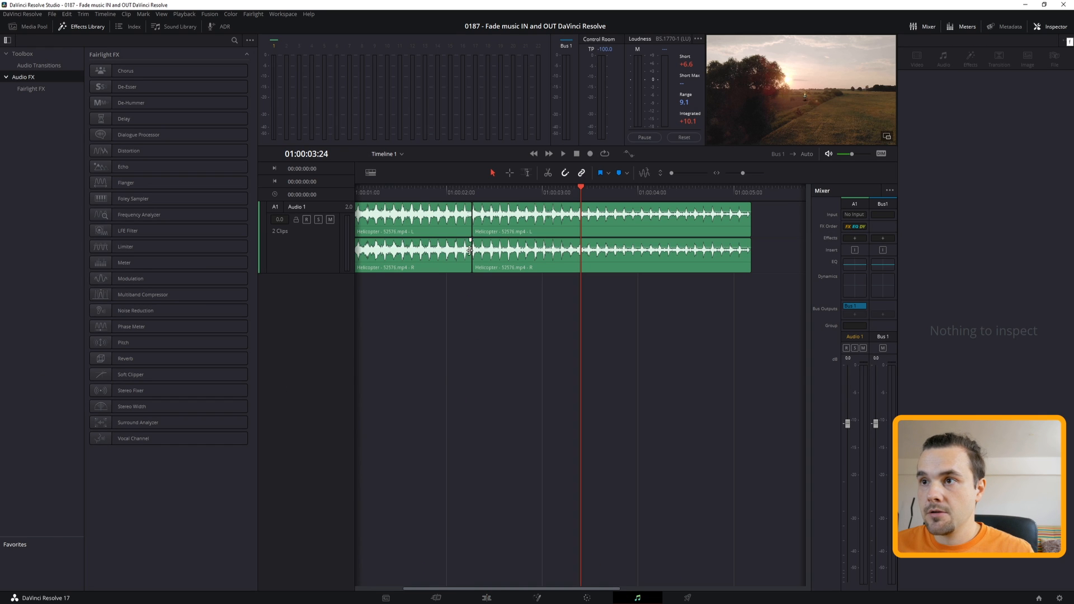
{"action": "scroll", "coordinate": [468, 254], "scroll_direction": "up", "scroll_amount": 2}
{"action": "left_click_drag", "start_coordinate": [407, 240], "coordinate": [440, 240]}
{"action": "scroll", "coordinate": [710, 298], "scroll_direction": "right", "scroll_amount": 1}
{"action": "scroll", "coordinate": [699, 287], "scroll_direction": "right", "scroll_amount": 4}
{"action": "left_click_drag", "start_coordinate": [647, 239], "coordinate": [584, 240]}
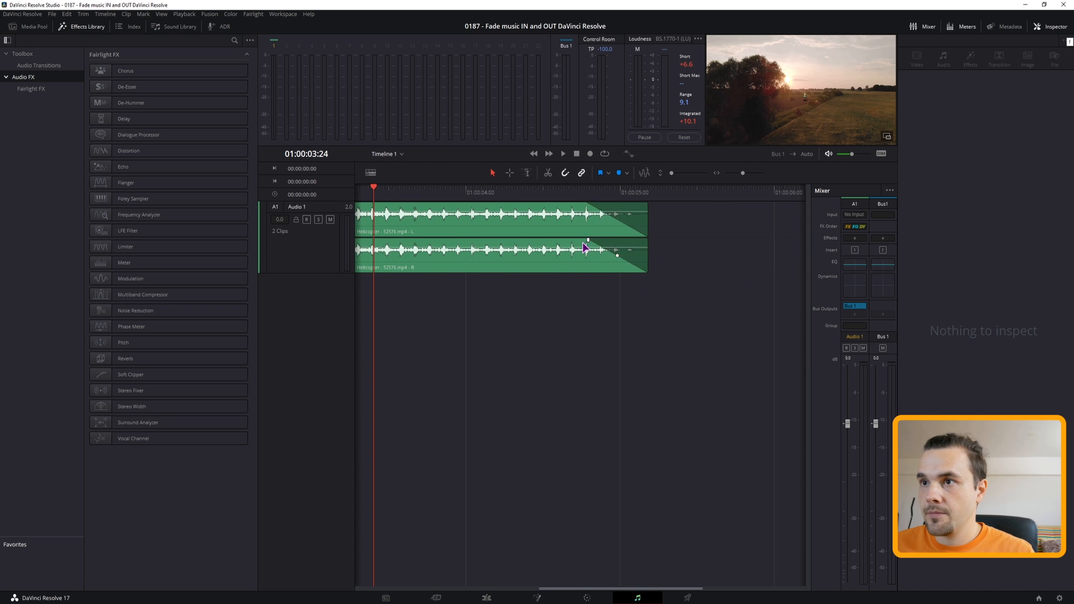
- Add three volume keyframes to the first audio clip and lower the middle one to form a volume dip
{"action": "scroll", "coordinate": [531, 279], "scroll_direction": "left", "scroll_amount": 6}
{"action": "scroll", "coordinate": [625, 304], "scroll_direction": "left", "scroll_amount": 4}
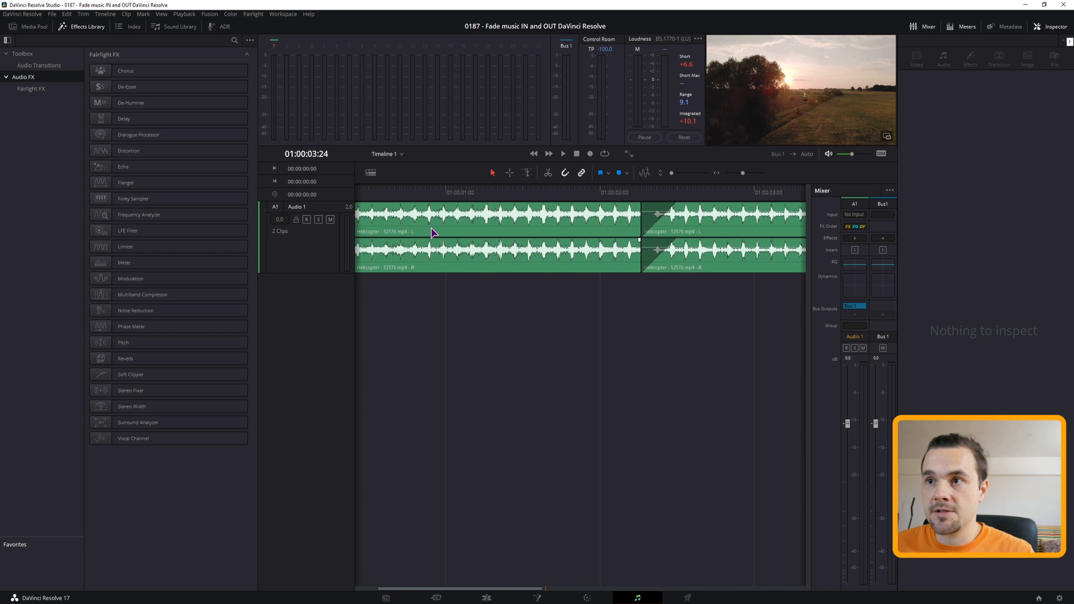
{"action": "left_click", "coordinate": [420, 270]}
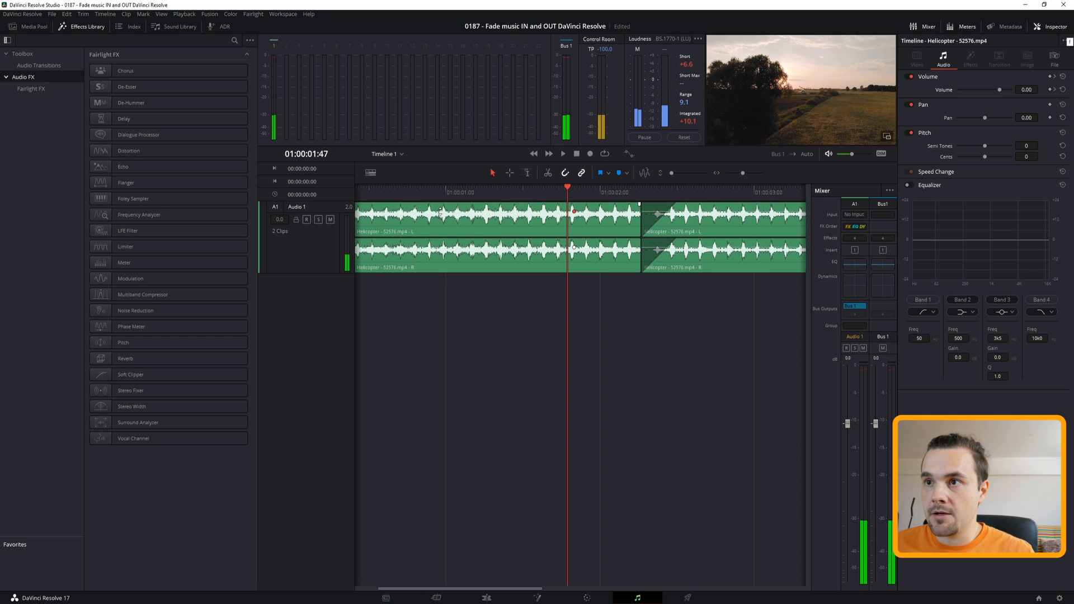
{"action": "left_click", "coordinate": [503, 211], "text": "alt"}
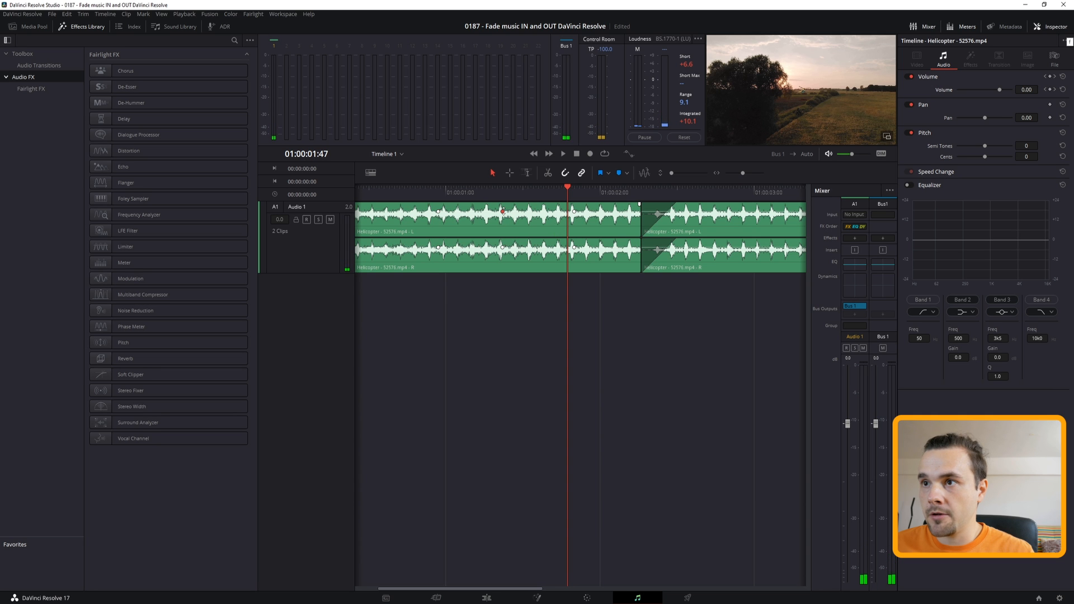
{"action": "left_click_drag", "start_coordinate": [502, 211], "coordinate": [505, 235]}
{"action": "scroll", "coordinate": [582, 326], "scroll_direction": "right", "scroll_amount": 6}
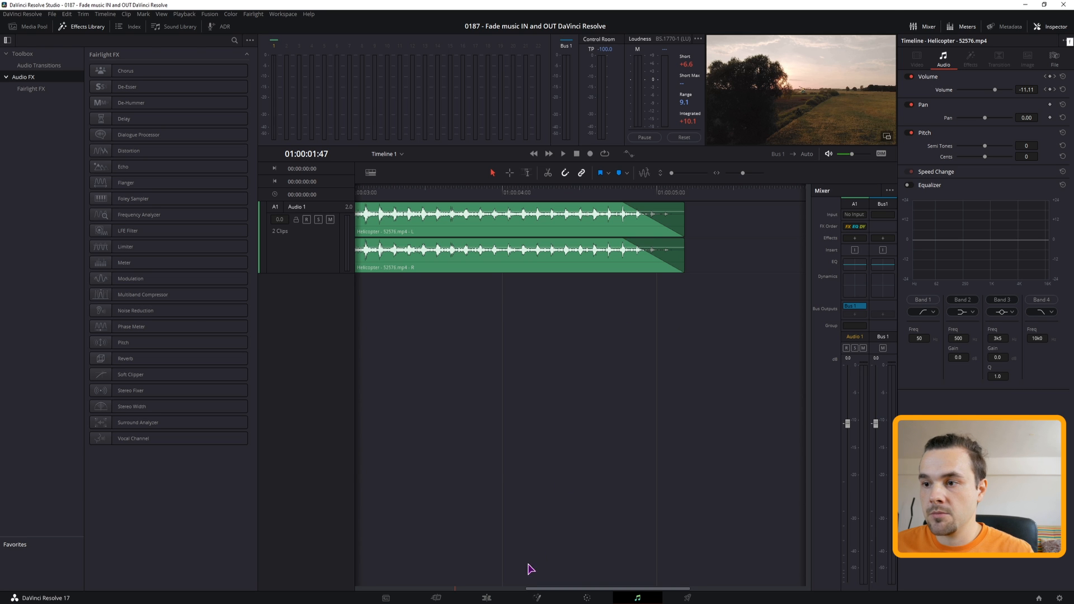
- Return to the Edit page and open the first audio clip's volume curve to examine its keyframes
{"action": "key", "text": "shift+4"}
{"action": "left_click", "coordinate": [505, 525]}
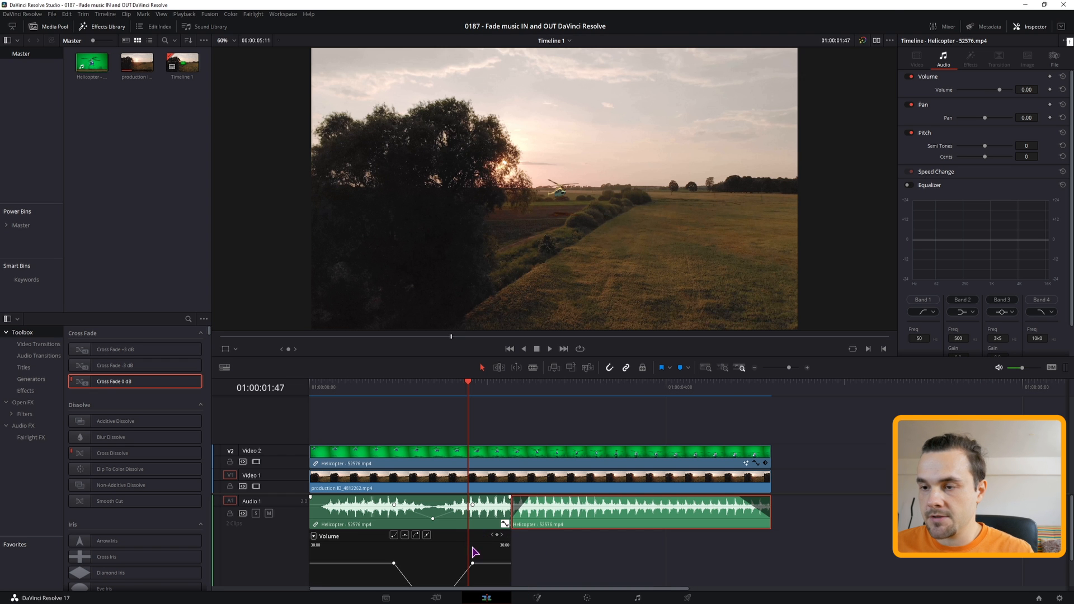
{"action": "scroll", "coordinate": [473, 553], "scroll_direction": "down", "scroll_amount": 2}
{"action": "scroll", "coordinate": [504, 506], "scroll_direction": "up", "scroll_amount": 2}
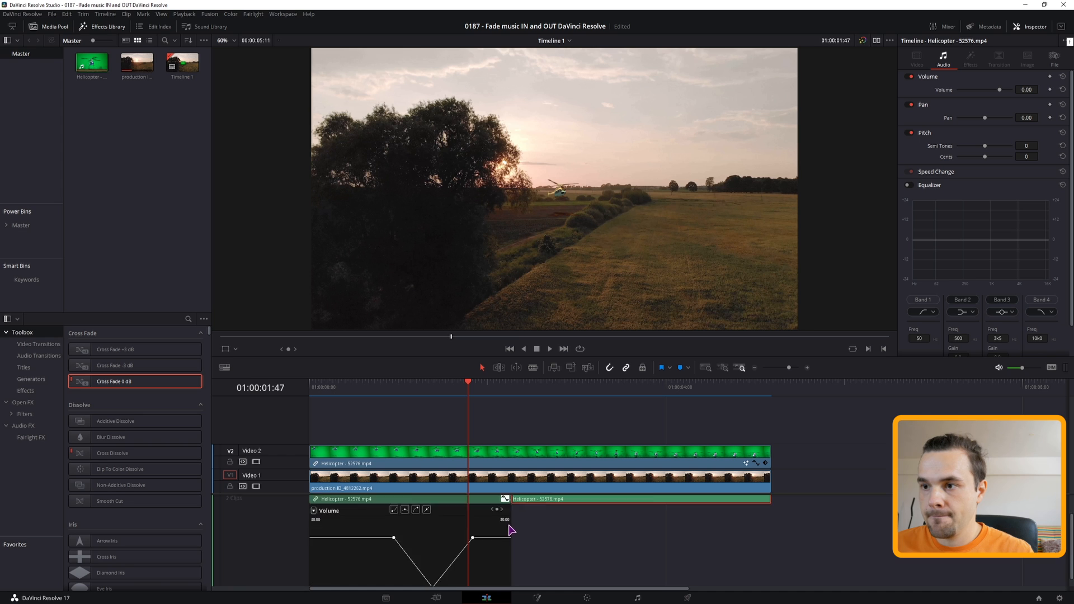
- Switch to the Cut page and show the helicopter clip's audio properties in the Inspector
{"action": "key", "text": "shift+3"}
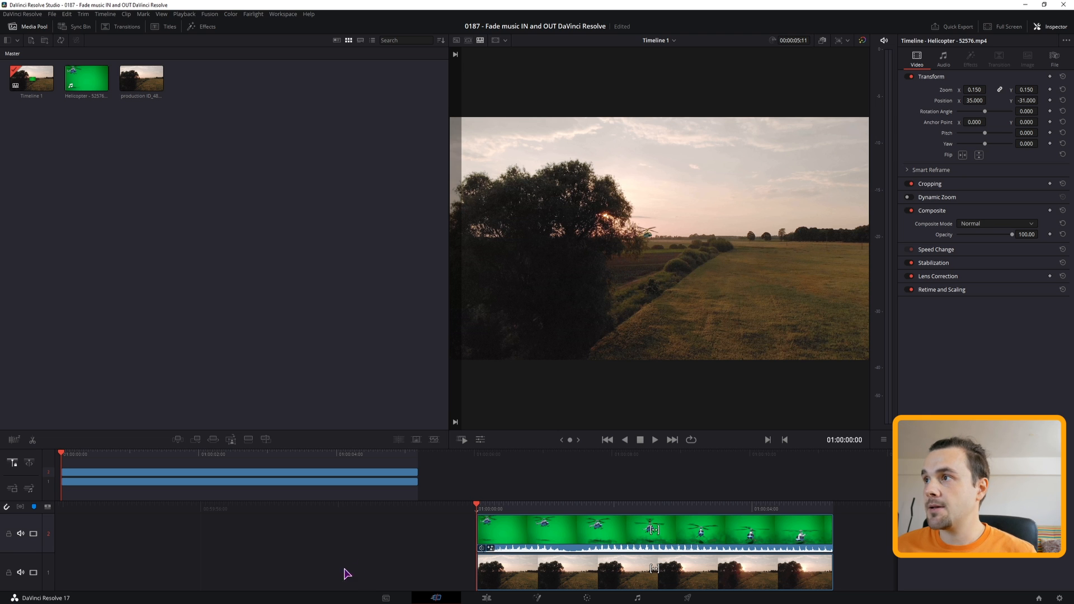
{"action": "left_click", "coordinate": [1054, 27]}
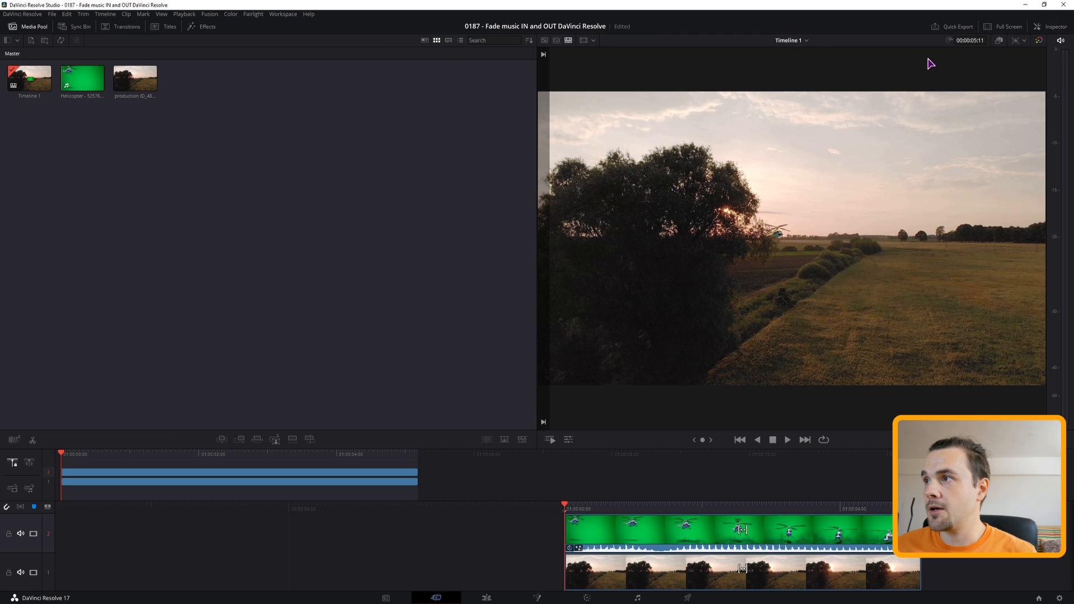
{"action": "left_click", "coordinate": [1051, 28]}
{"action": "left_click", "coordinate": [949, 60]}
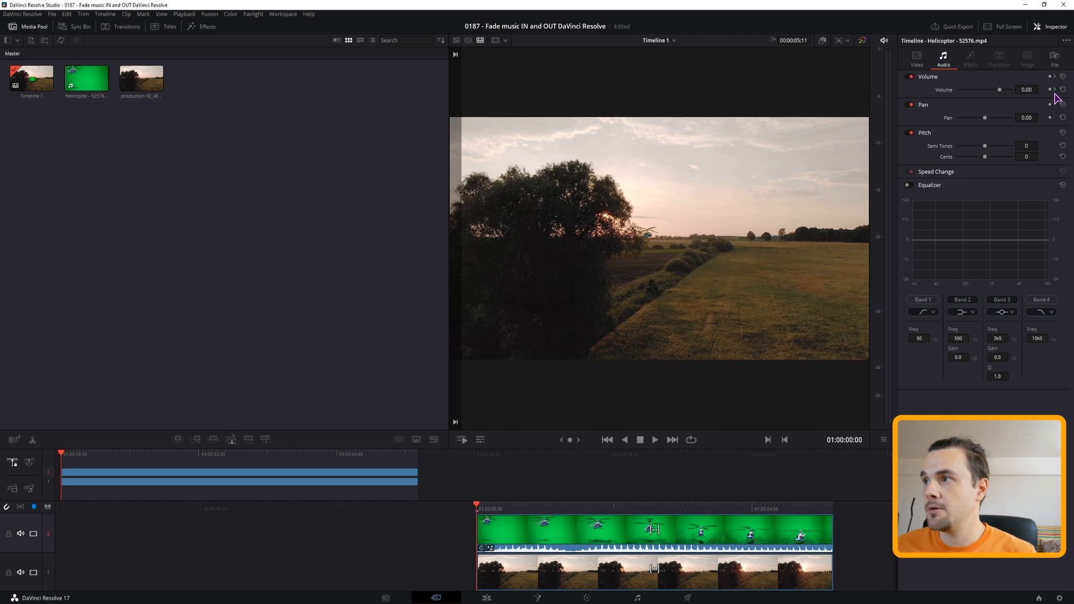